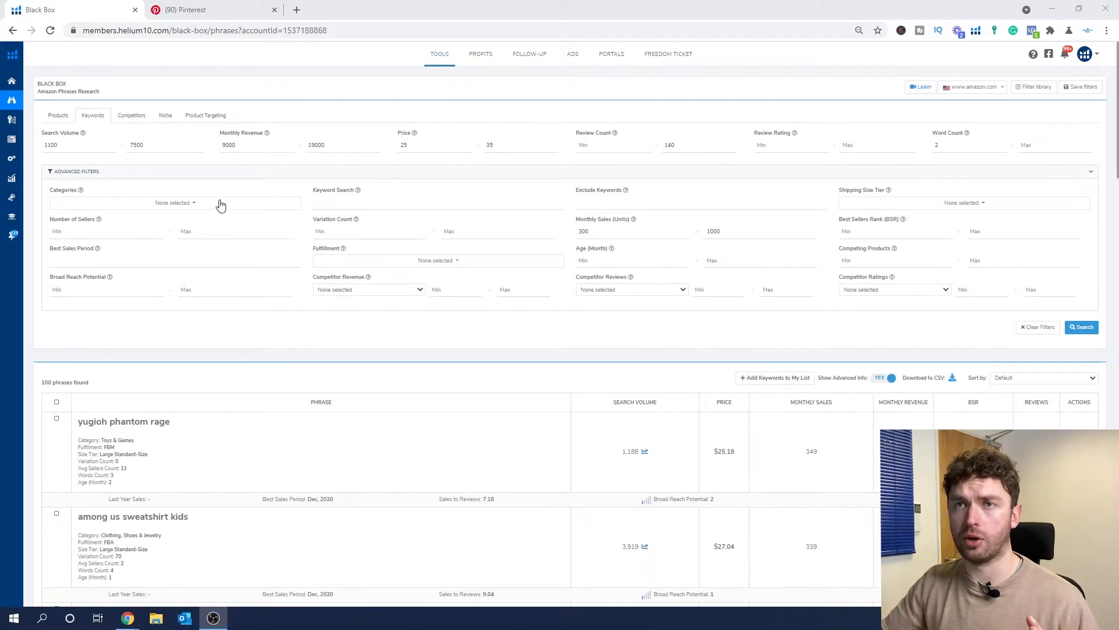
Review the search volume, price, review count, word count and monthly sales filters, and run the keyword search with them
drag(81, 146, 44, 146)
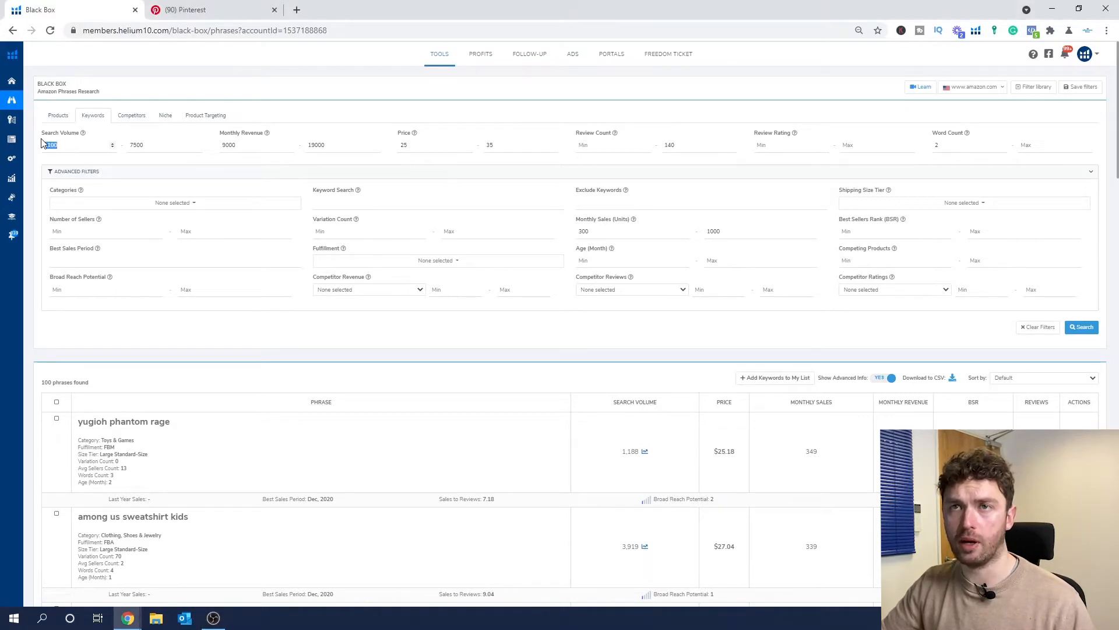
click(99, 146)
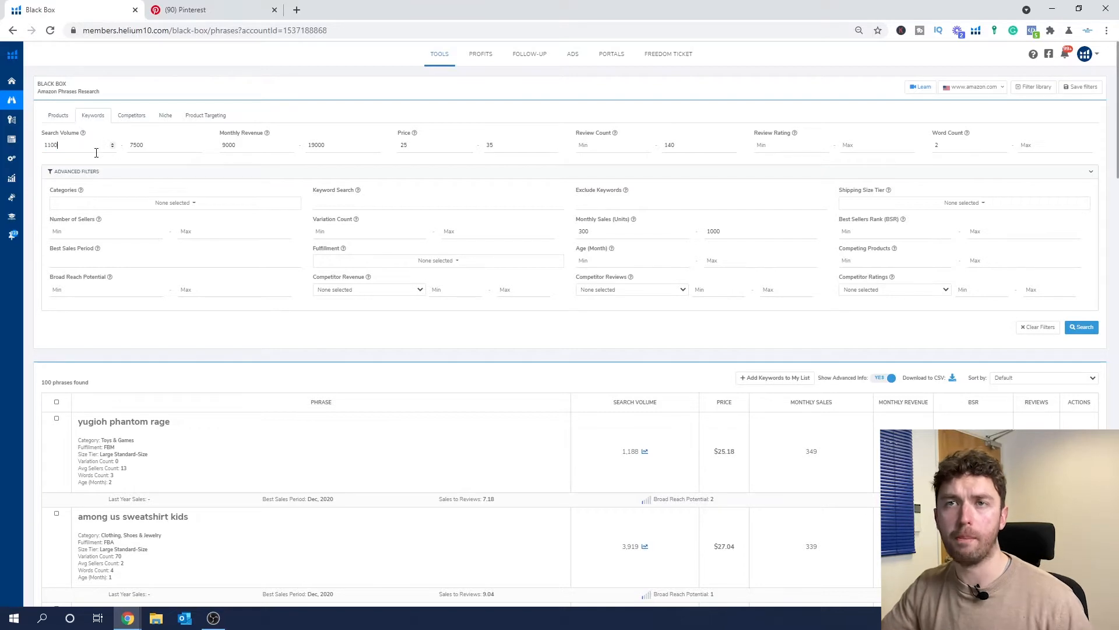
click(154, 144)
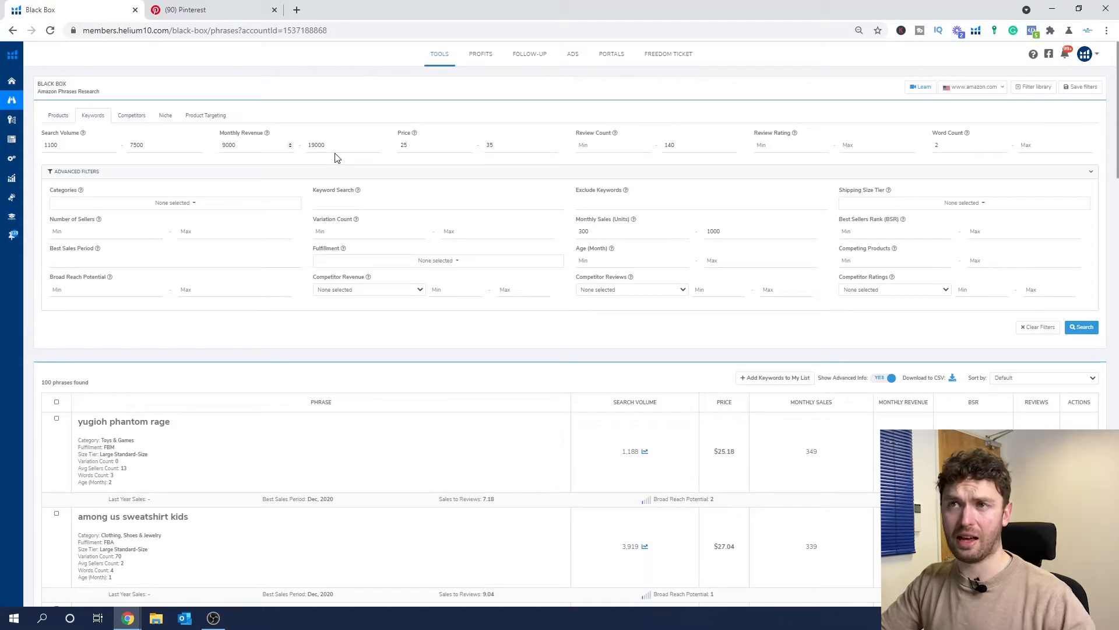
double_click(403, 144)
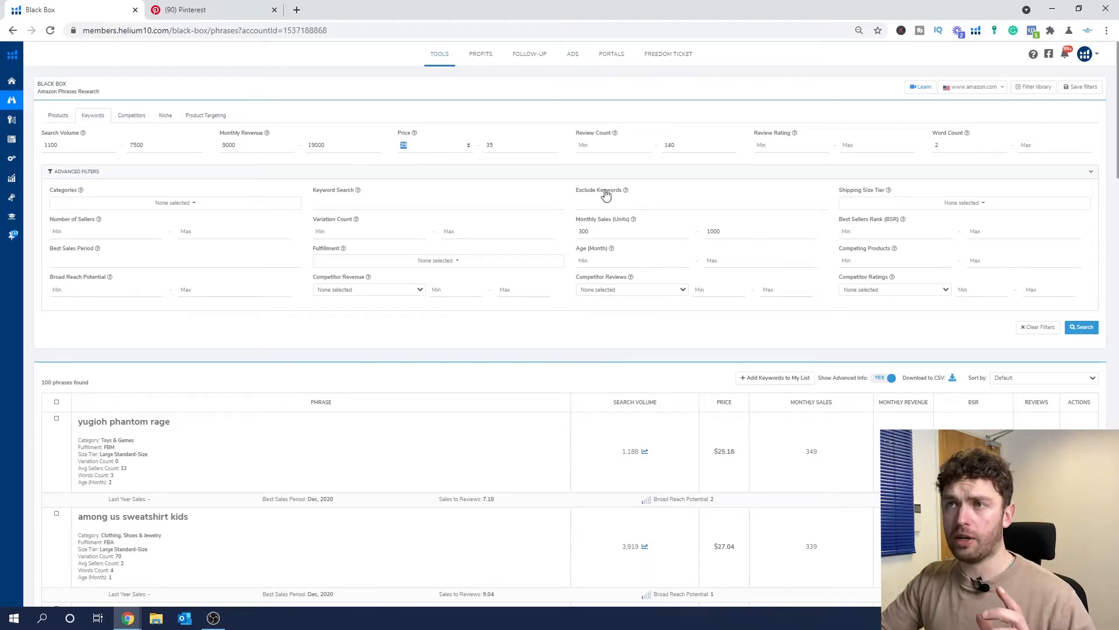
double_click(489, 144)
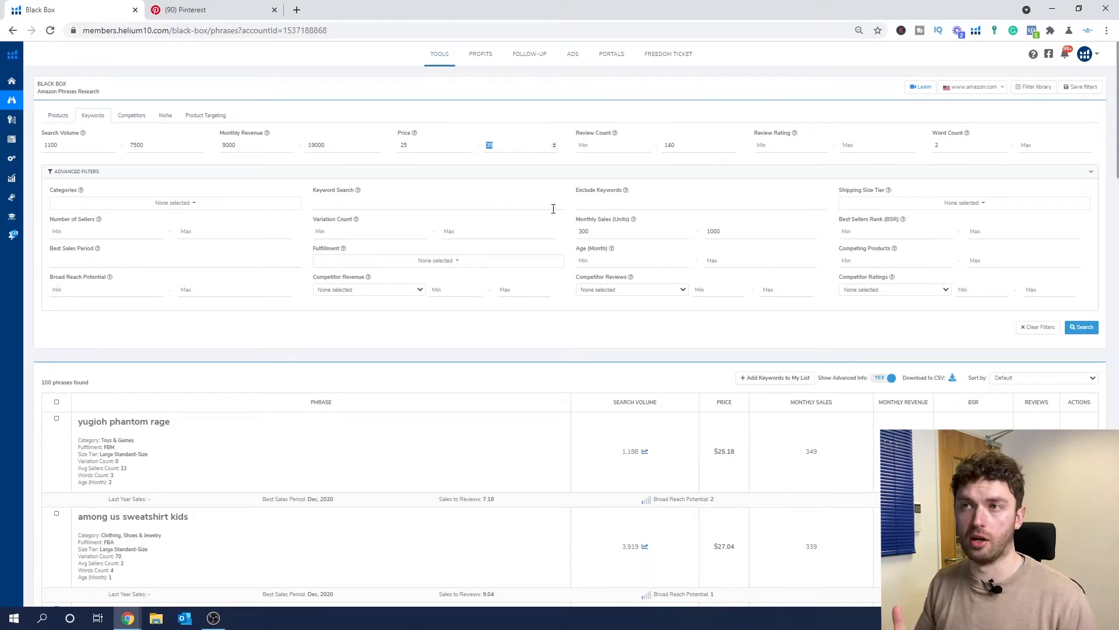
click(413, 147)
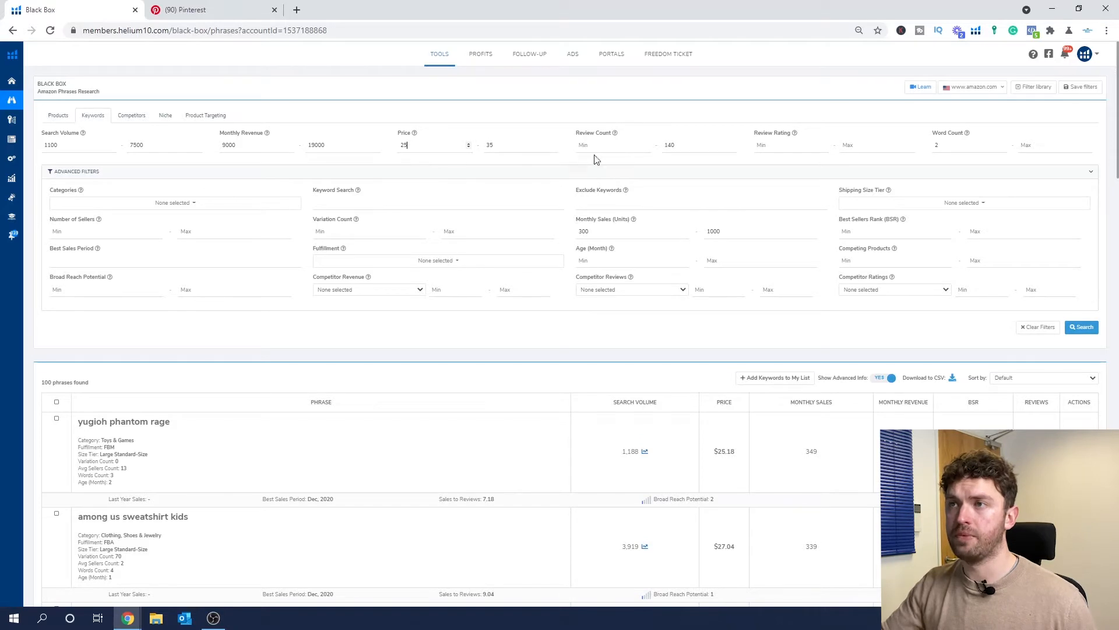
click(682, 144)
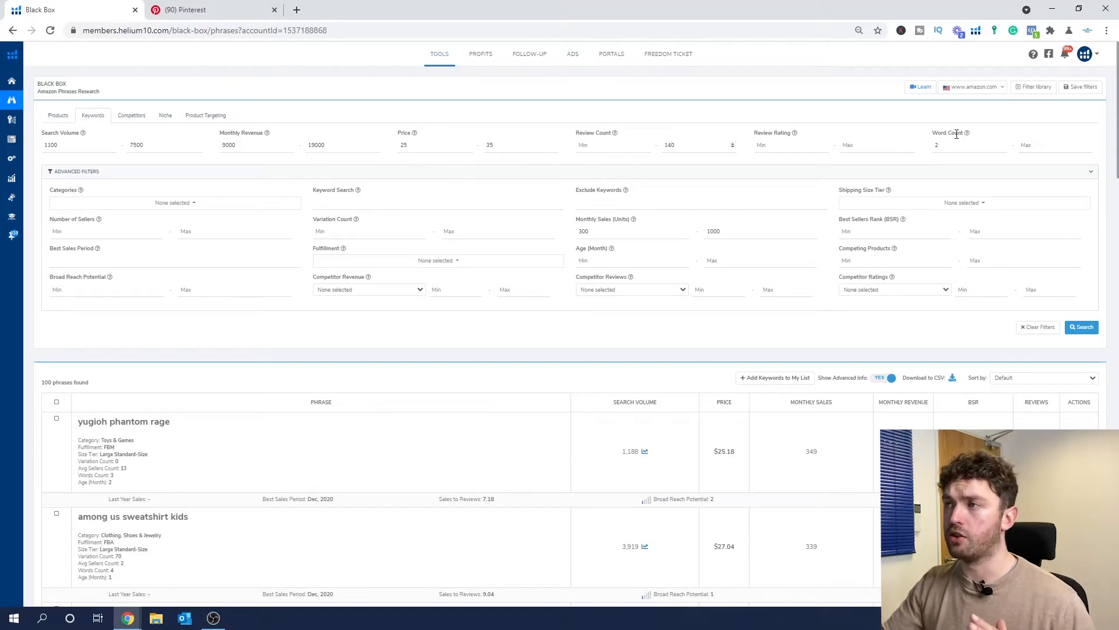
double_click(935, 146)
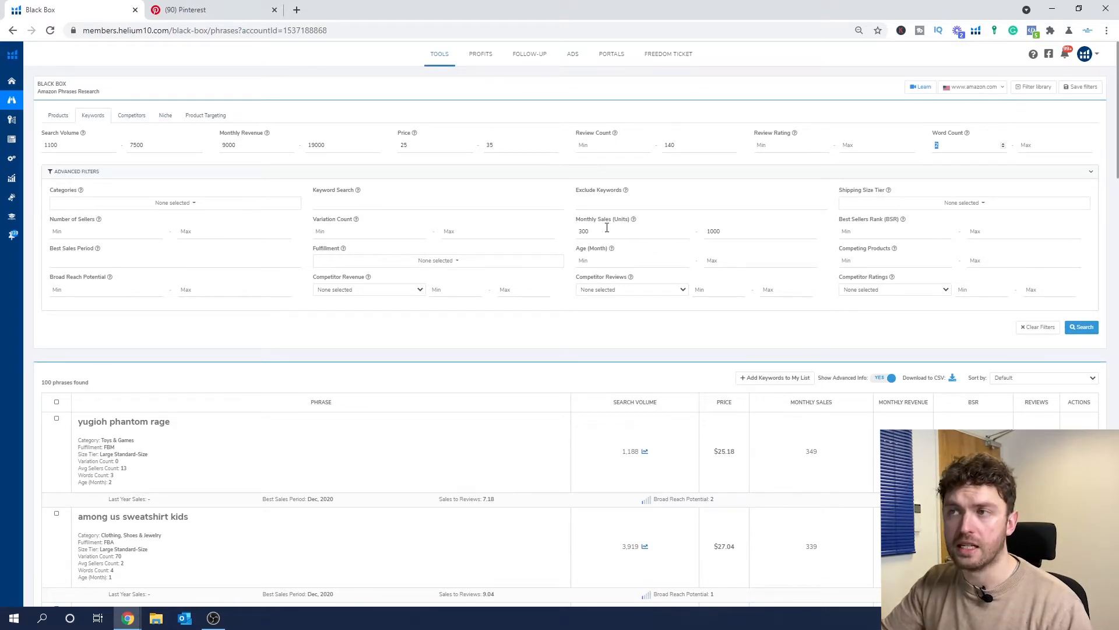
drag(592, 232, 578, 231)
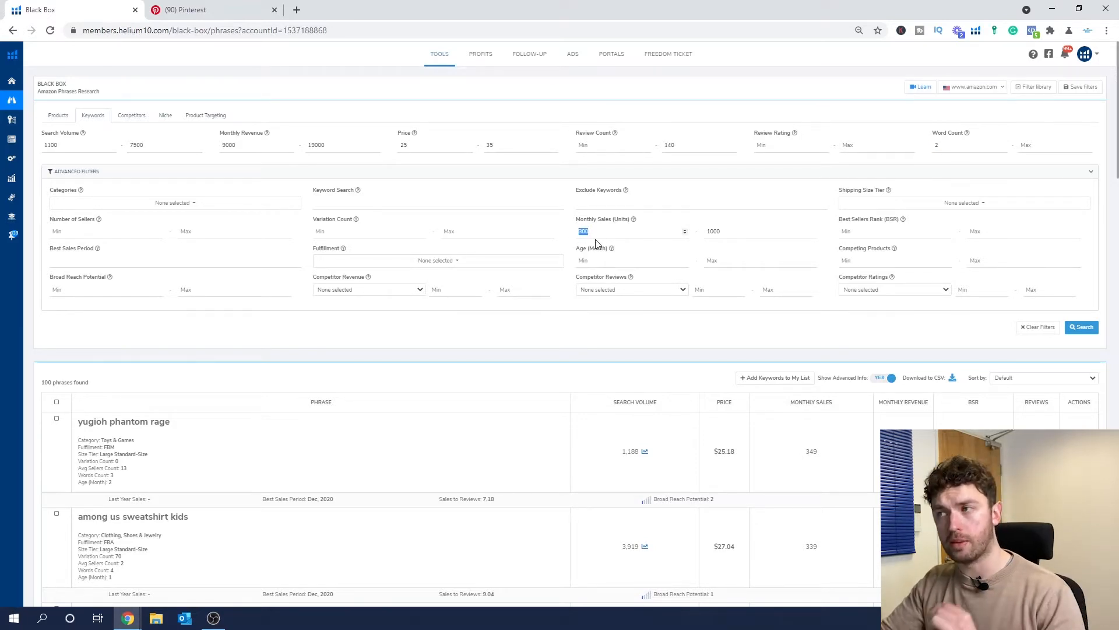
click(1082, 327)
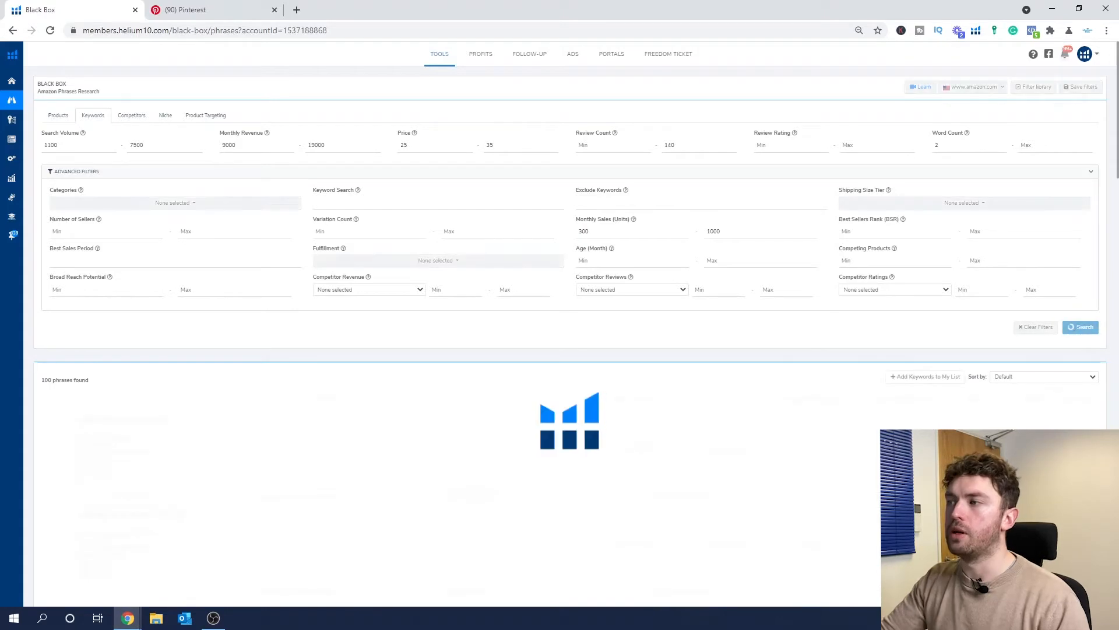
Look through the resulting phrases, including the cocomelon party supplies, magsafe car mount charger and 2020 tax software entries
scroll(935, 426, down, 3)
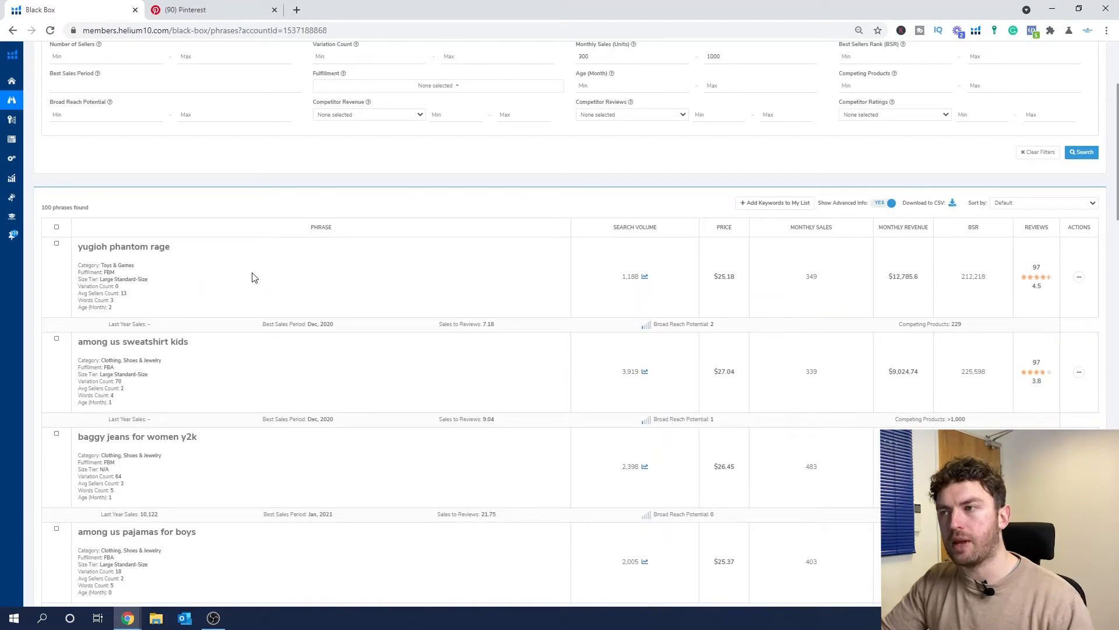
scroll(862, 261, down, 3)
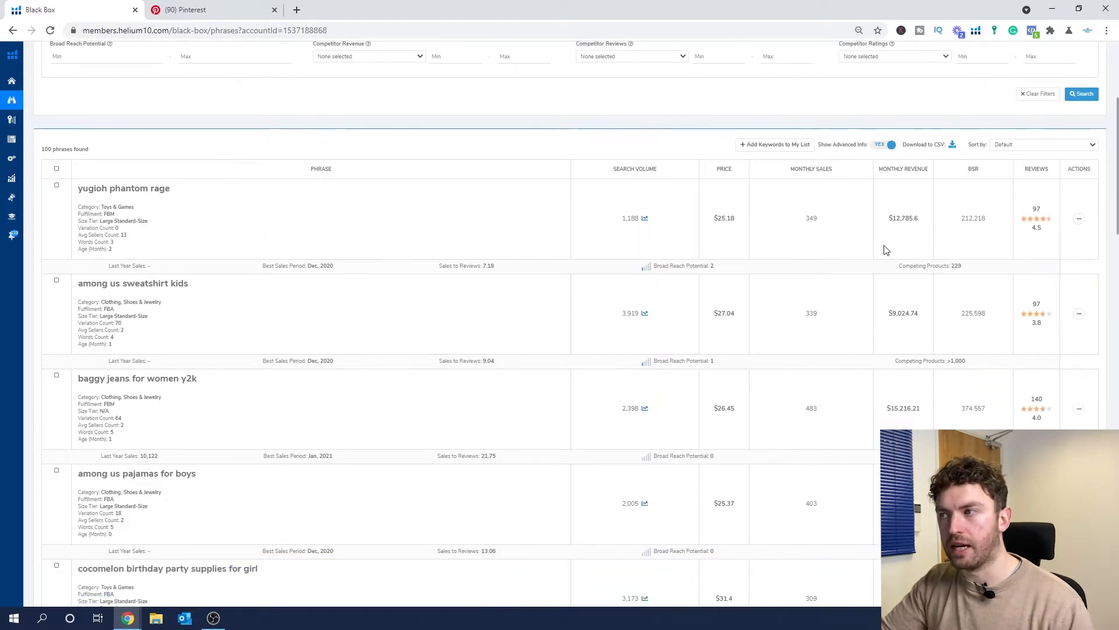
scroll(685, 238, down, 3)
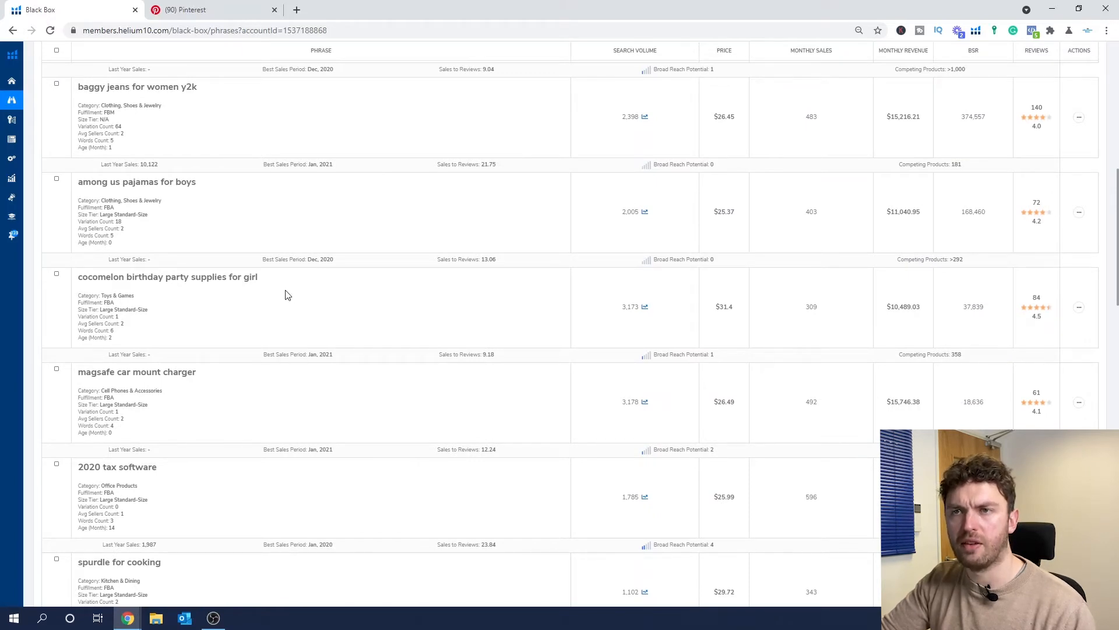
drag(257, 278, 88, 277)
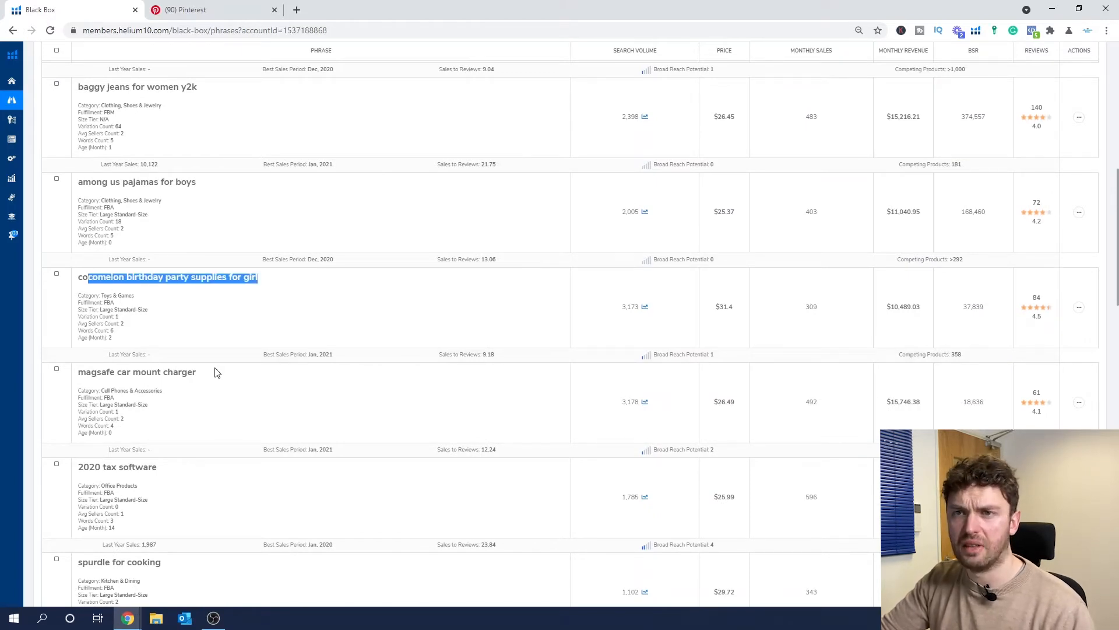
drag(214, 375, 79, 371)
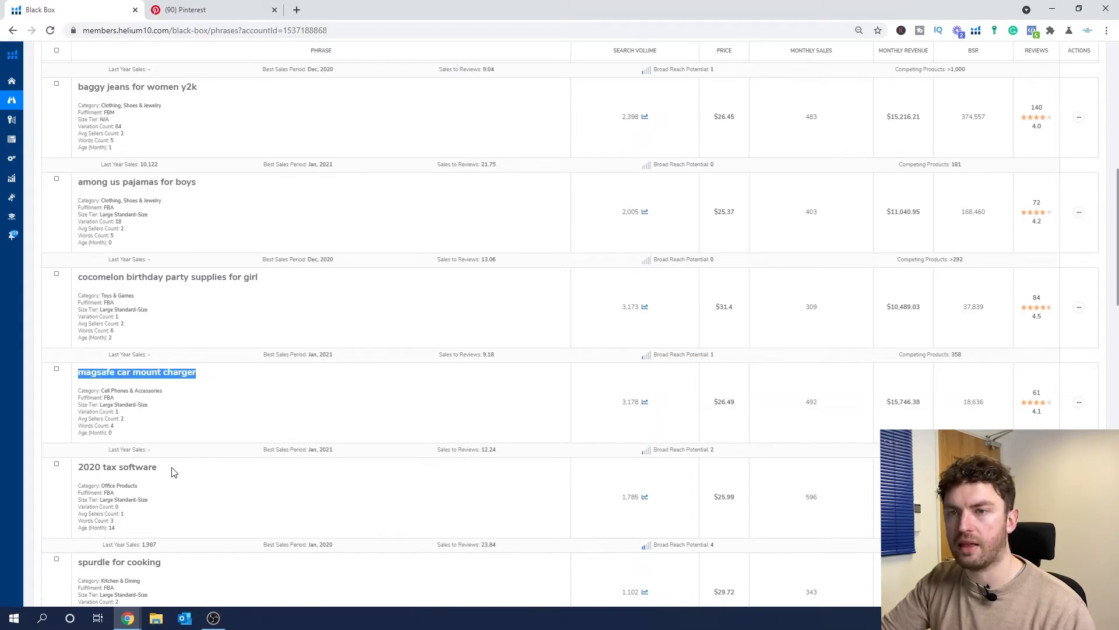
drag(158, 470, 100, 478)
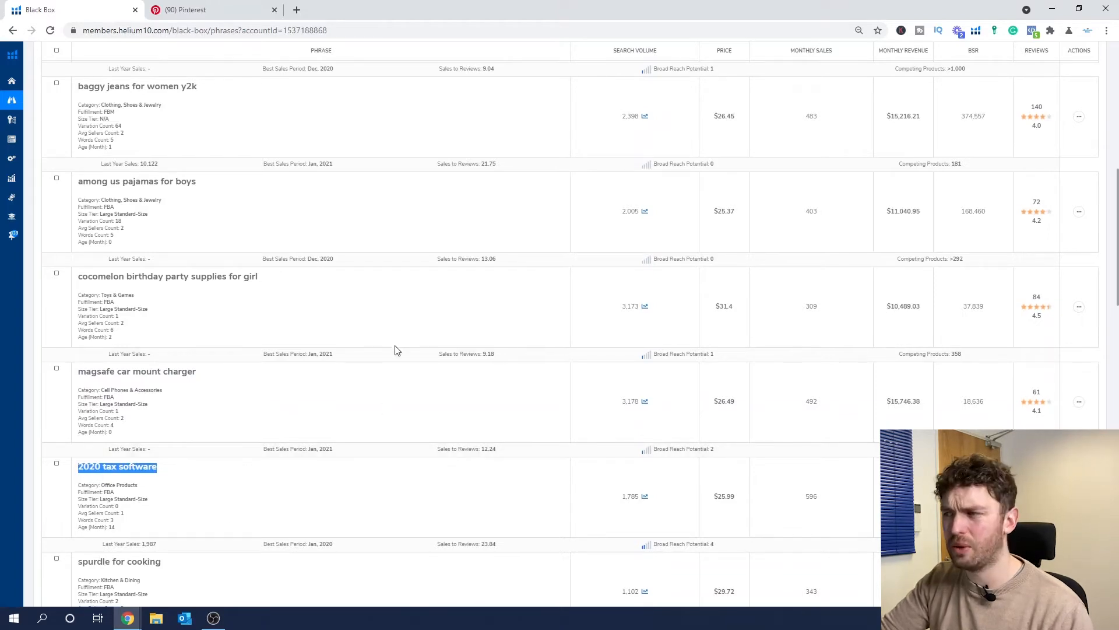
scroll(394, 350, down, 7)
scroll(315, 309, up, 1)
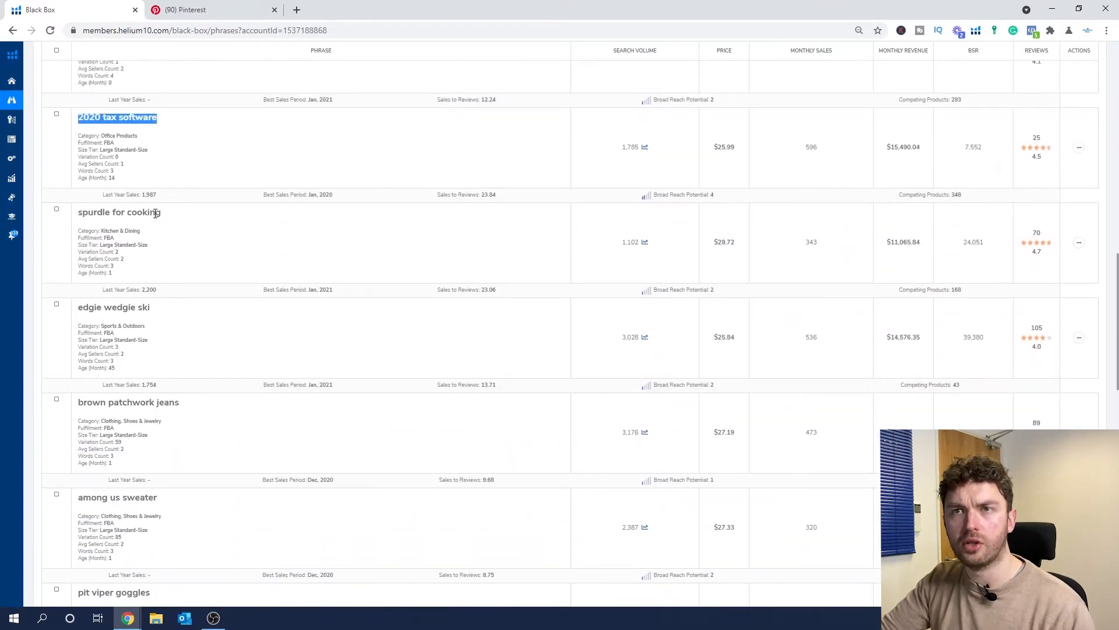
Examine the "spurdle for cooking" phrase's last year sales, best sales period, sales to reviews, search volume, price and monthly revenue
drag(165, 217, 77, 211)
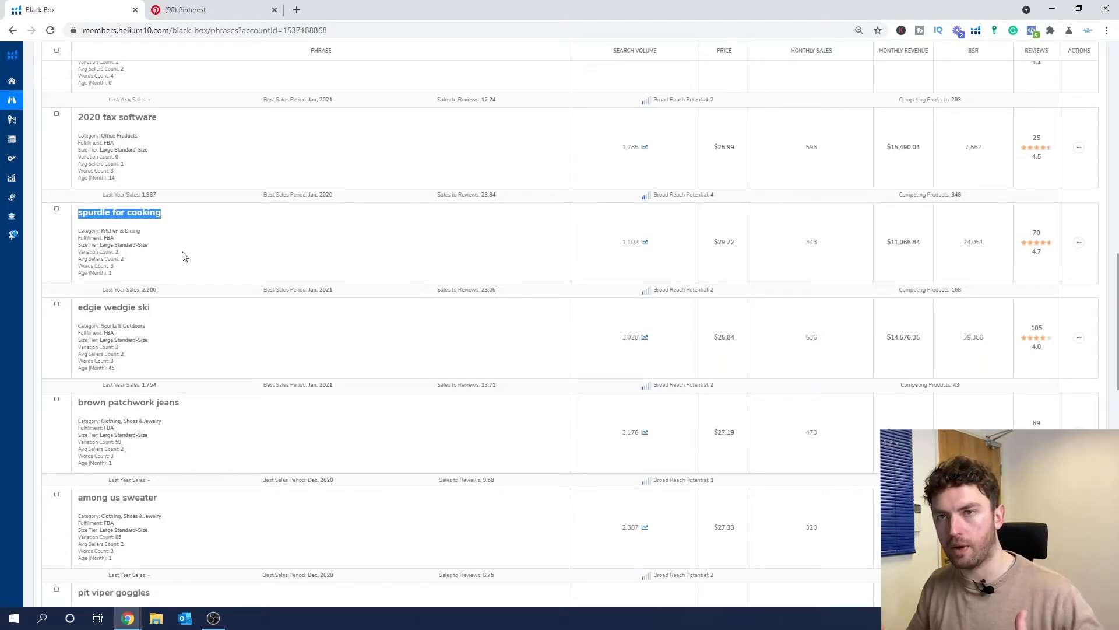
drag(162, 291, 142, 288)
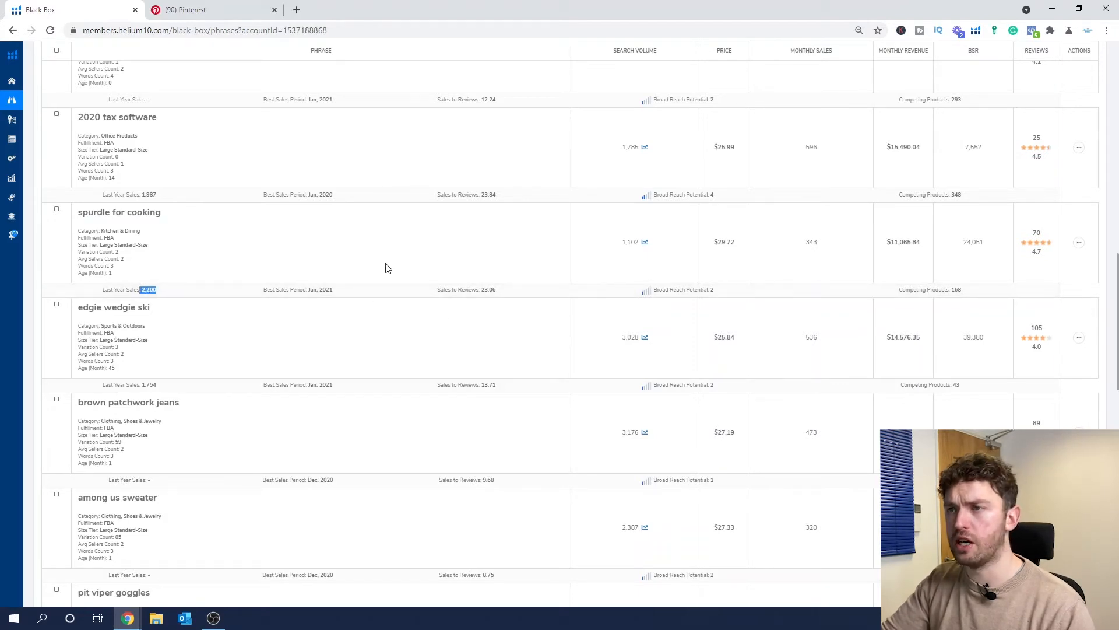
drag(409, 296, 474, 291)
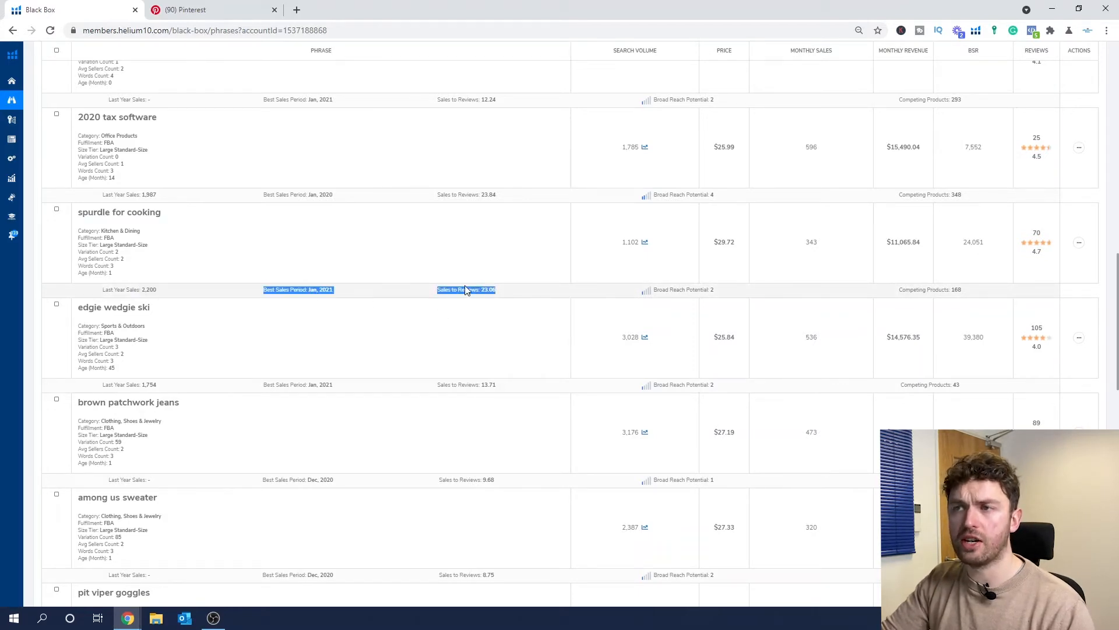
click(502, 270)
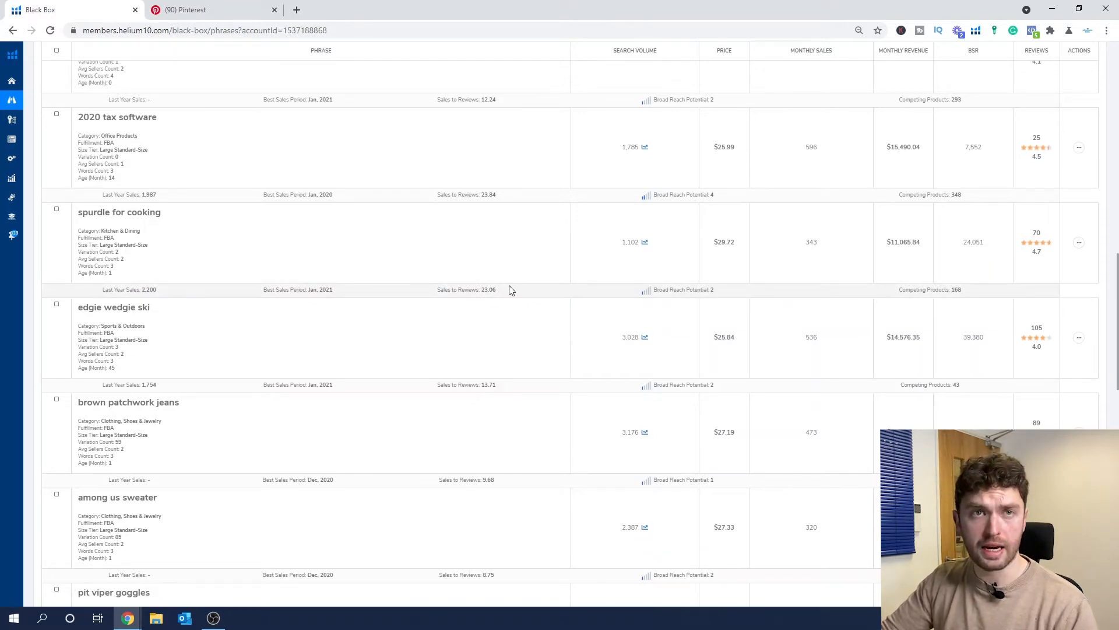
double_click(630, 242)
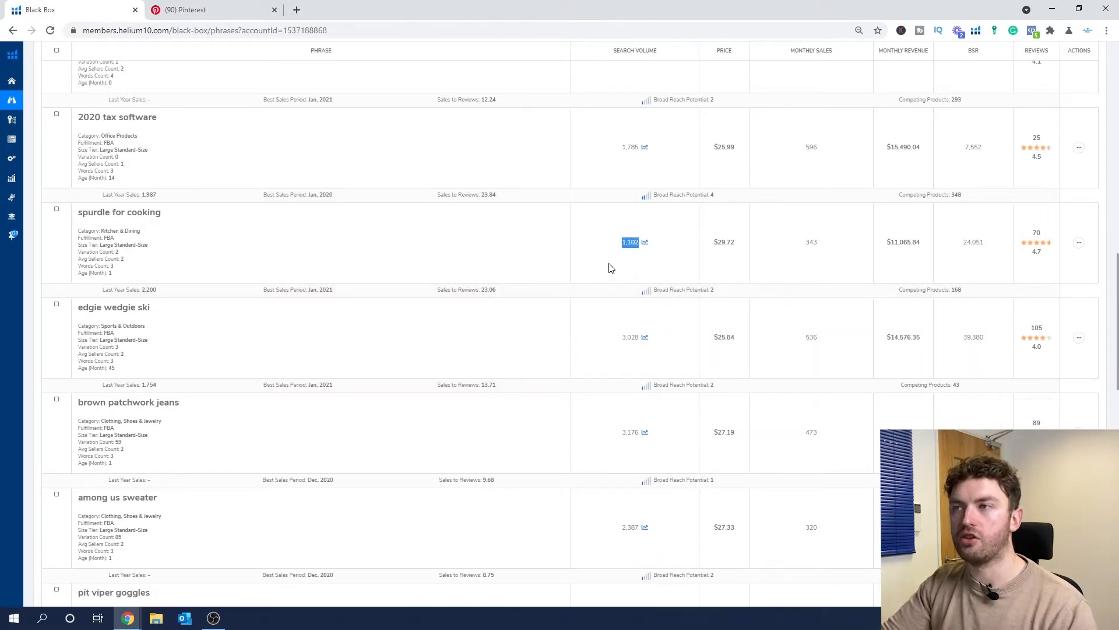
drag(735, 242, 714, 241)
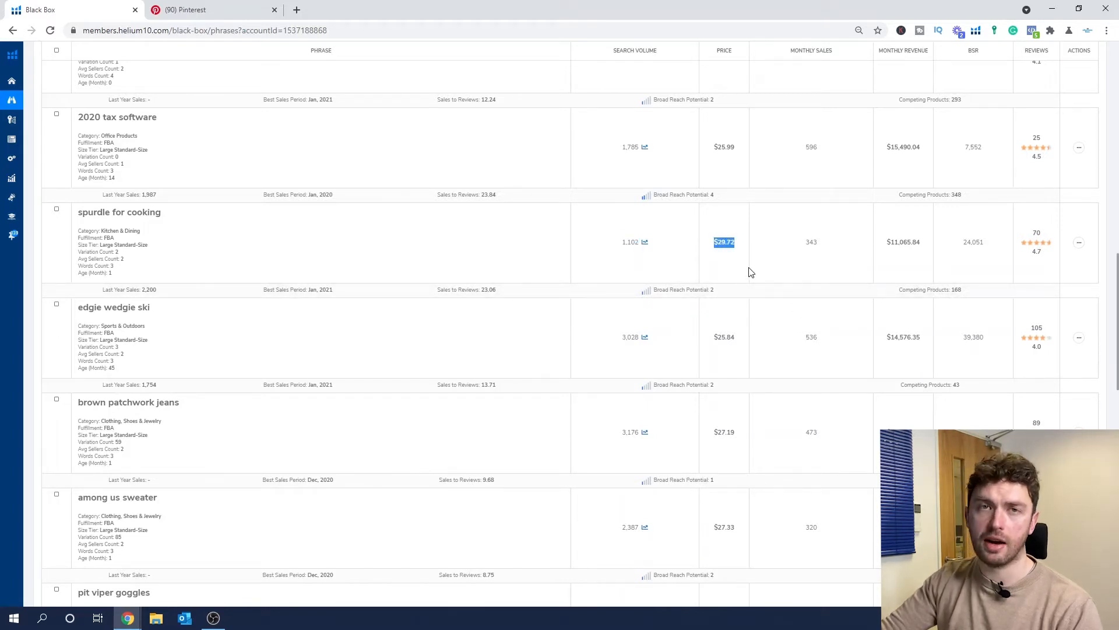
click(932, 247)
drag(933, 247, 885, 243)
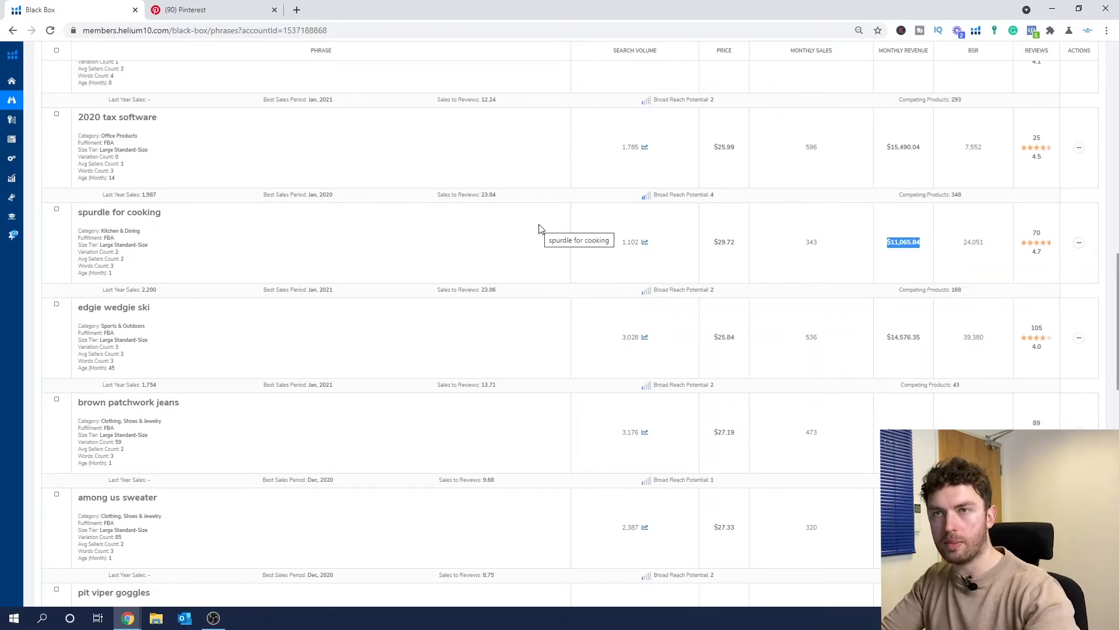
View the "spurdle for cooking" phrase on Amazon
click(1089, 251)
click(1080, 244)
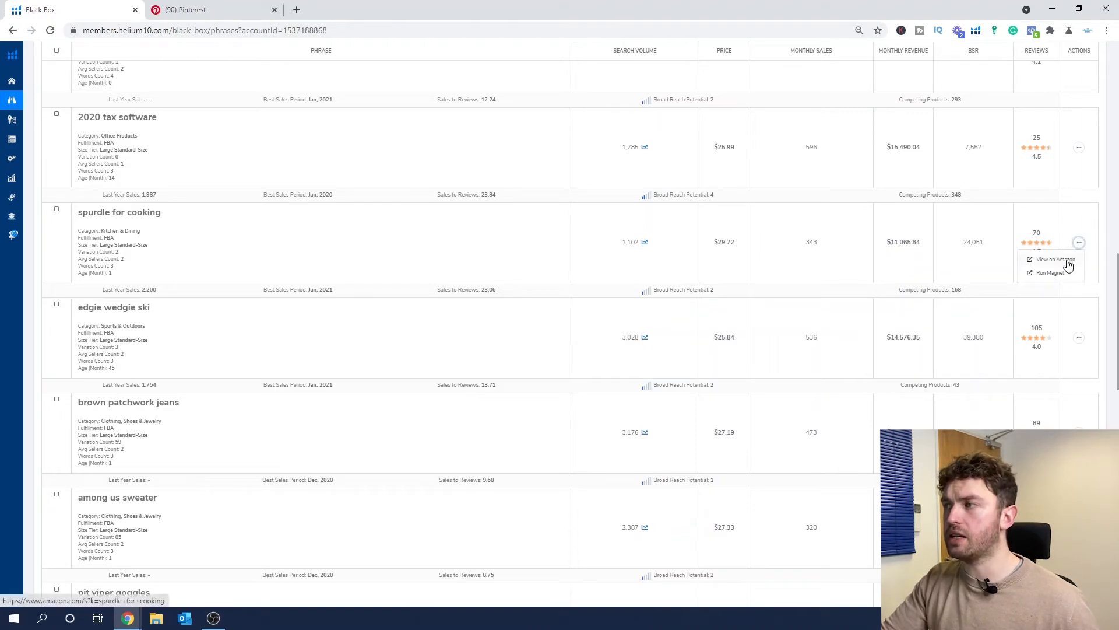
click(1064, 260)
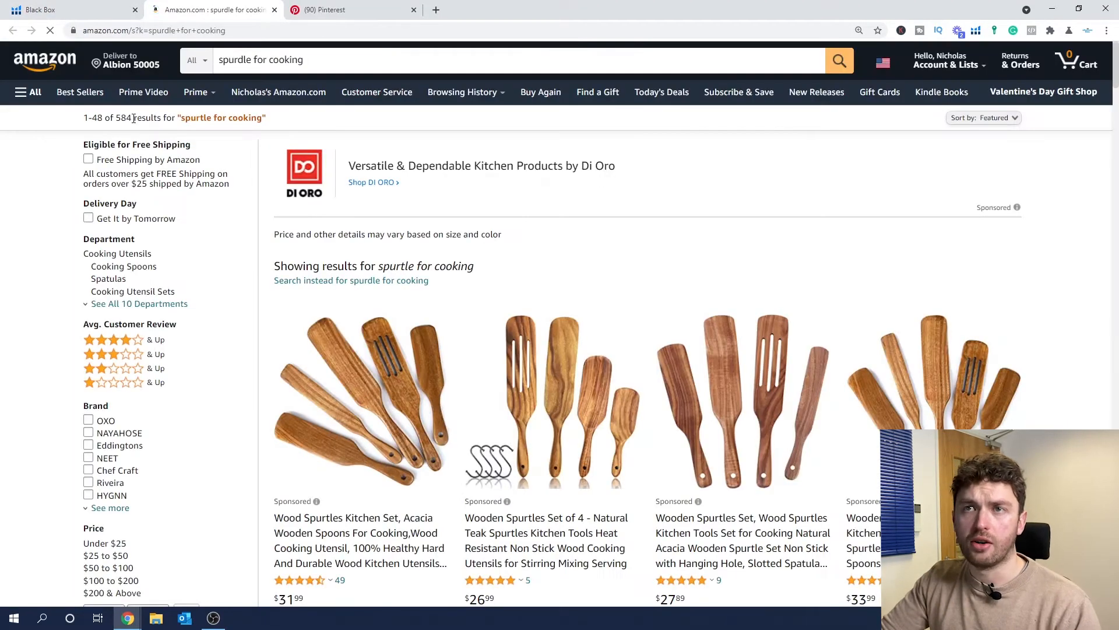
Compare Amazon's result count for the phrase with its competing products figure in Black Box, and return to the Amazon results
double_click(133, 119)
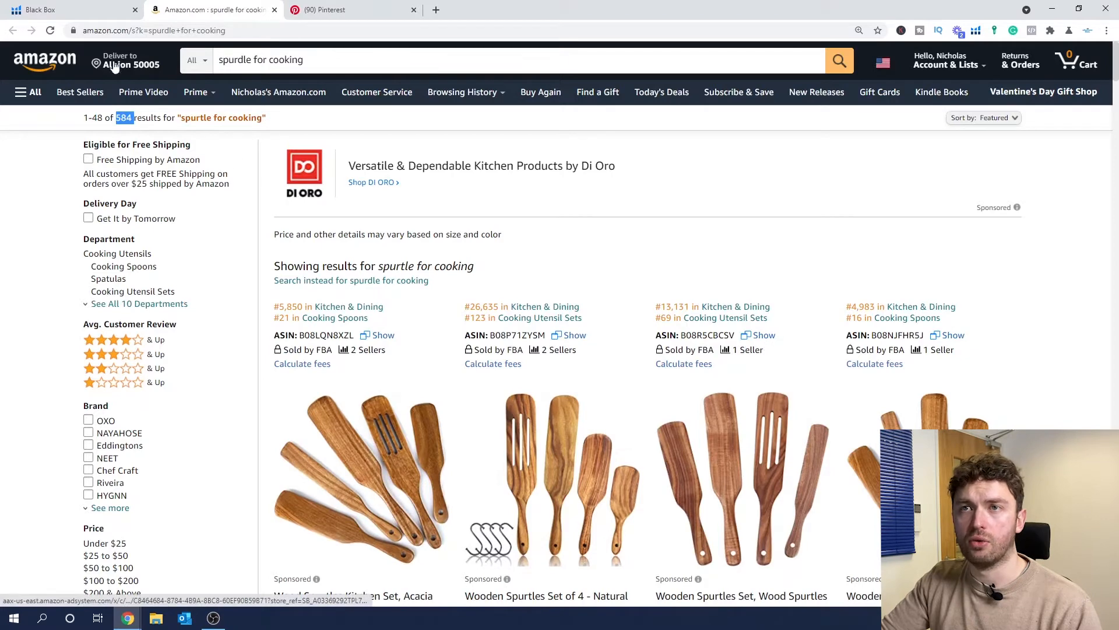
click(103, 12)
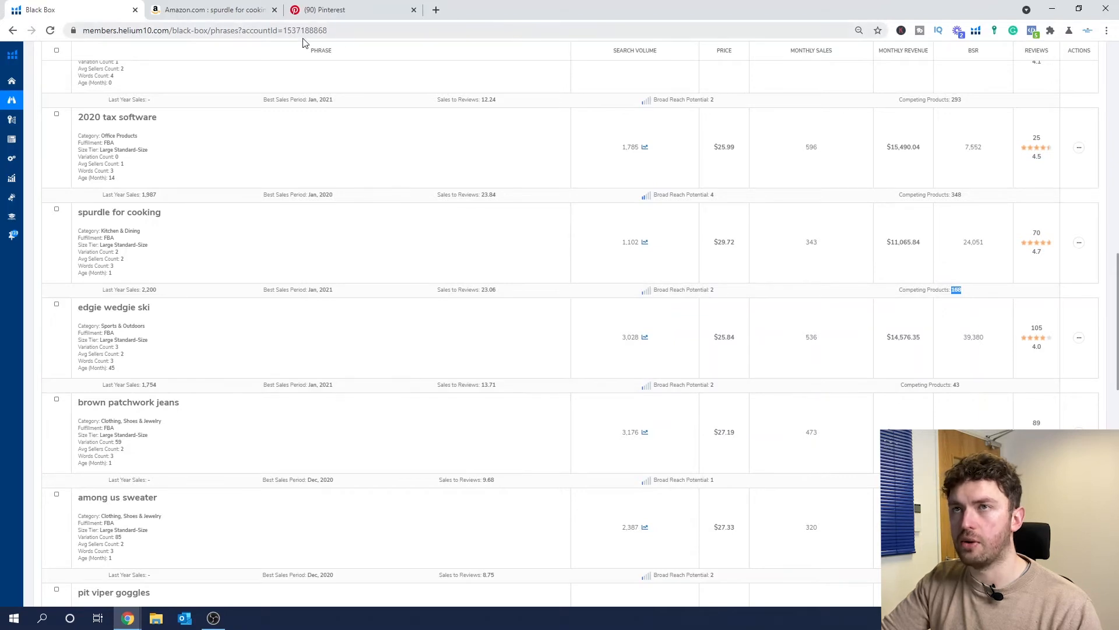
click(175, 11)
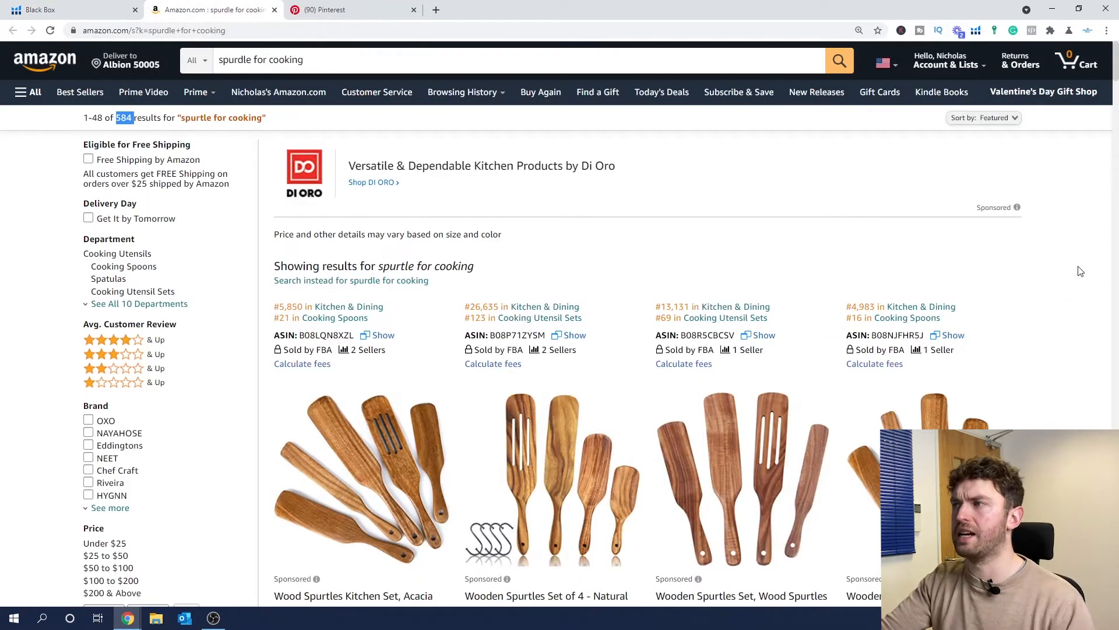
Examine the wooden spurtle listings on Amazon, checking their designs, set sizes, prices, review counts and sales ranks
click(1079, 298)
scroll(1079, 298, down, 2)
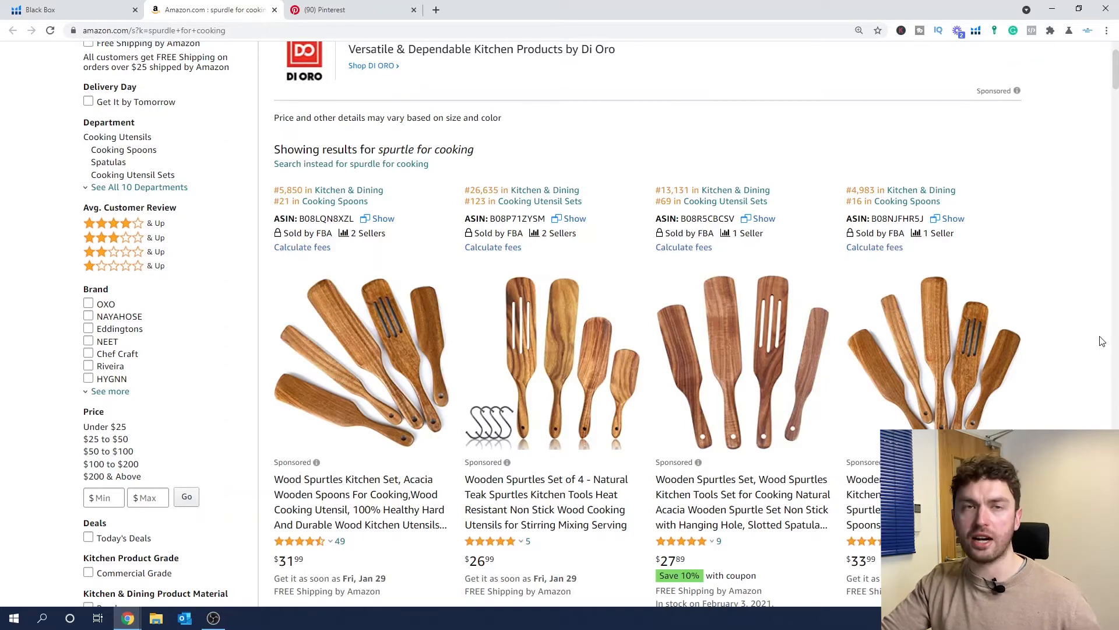
scroll(1108, 338, down, 2)
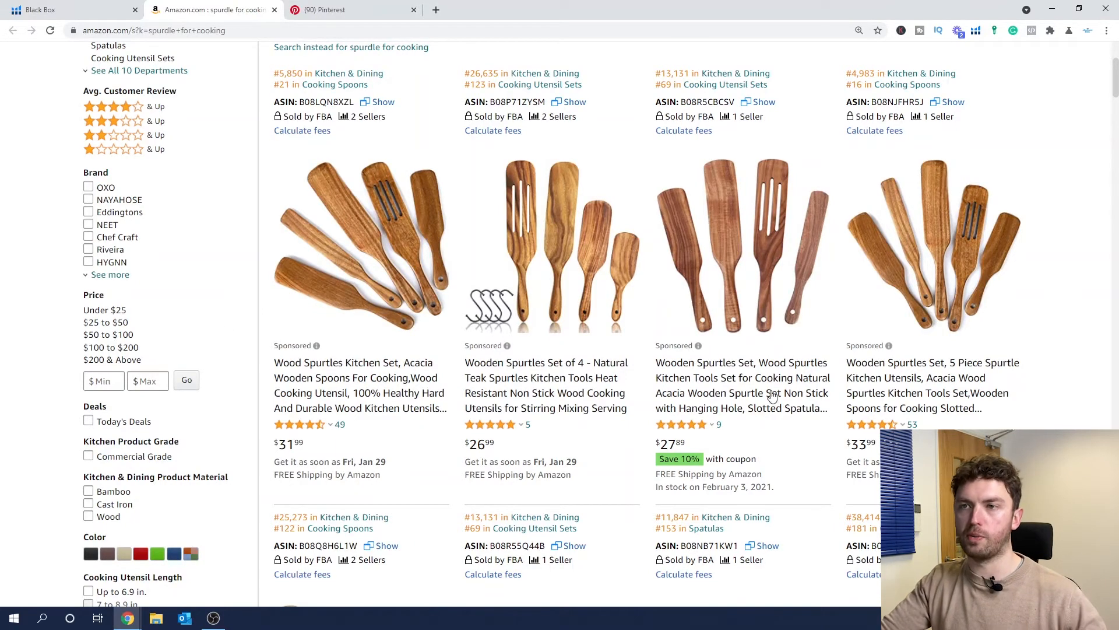
scroll(775, 385, down, 6)
scroll(777, 382, down, 1)
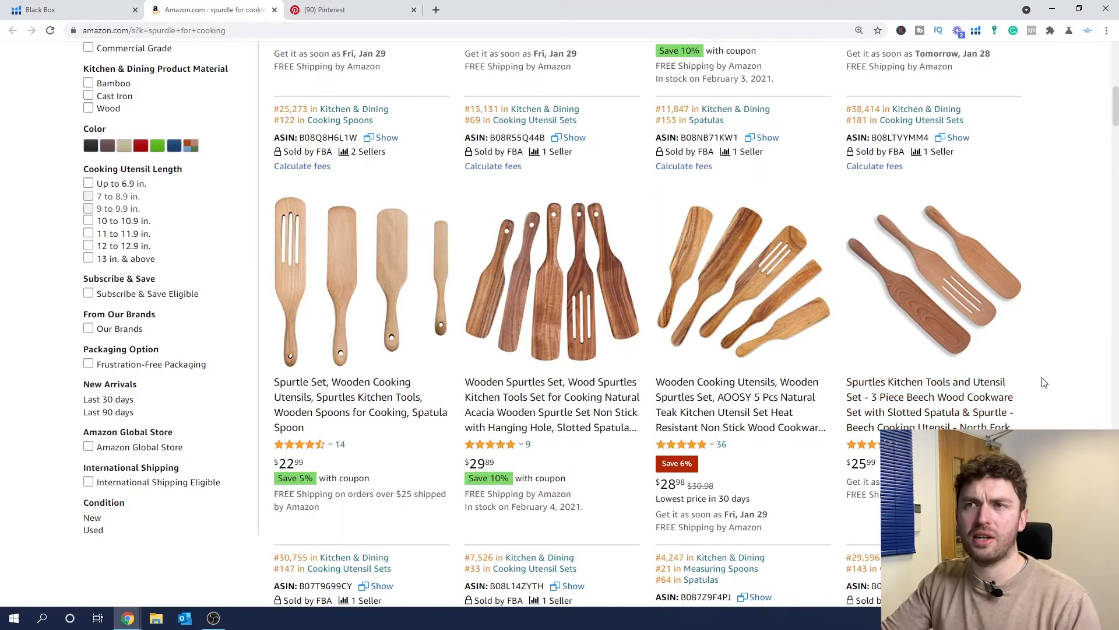
scroll(1003, 338, up, 7)
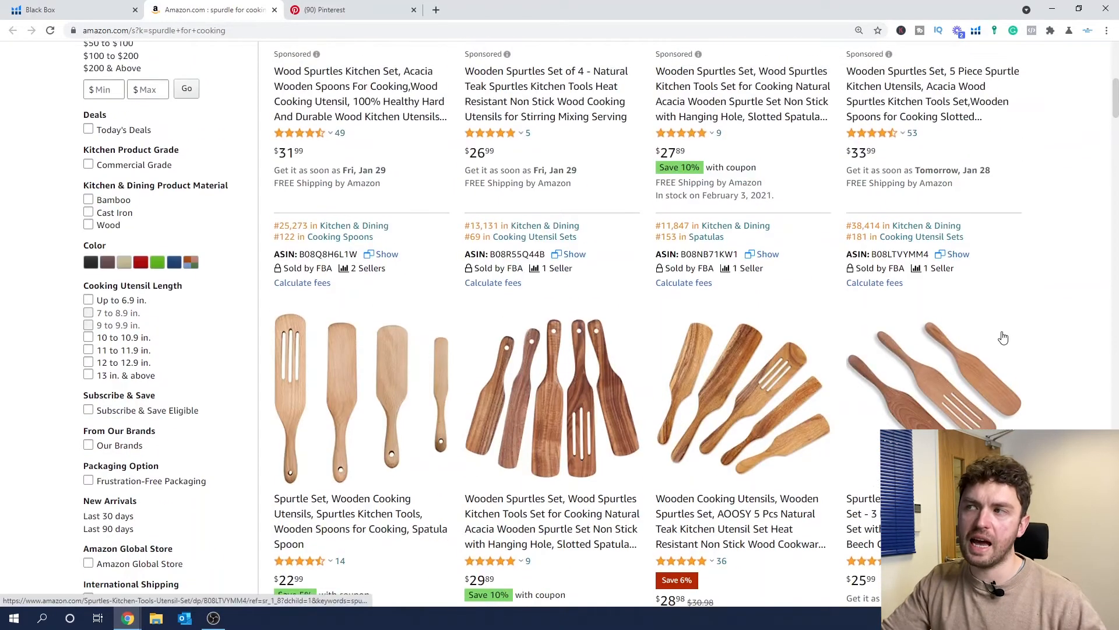
scroll(1002, 338, down, 15)
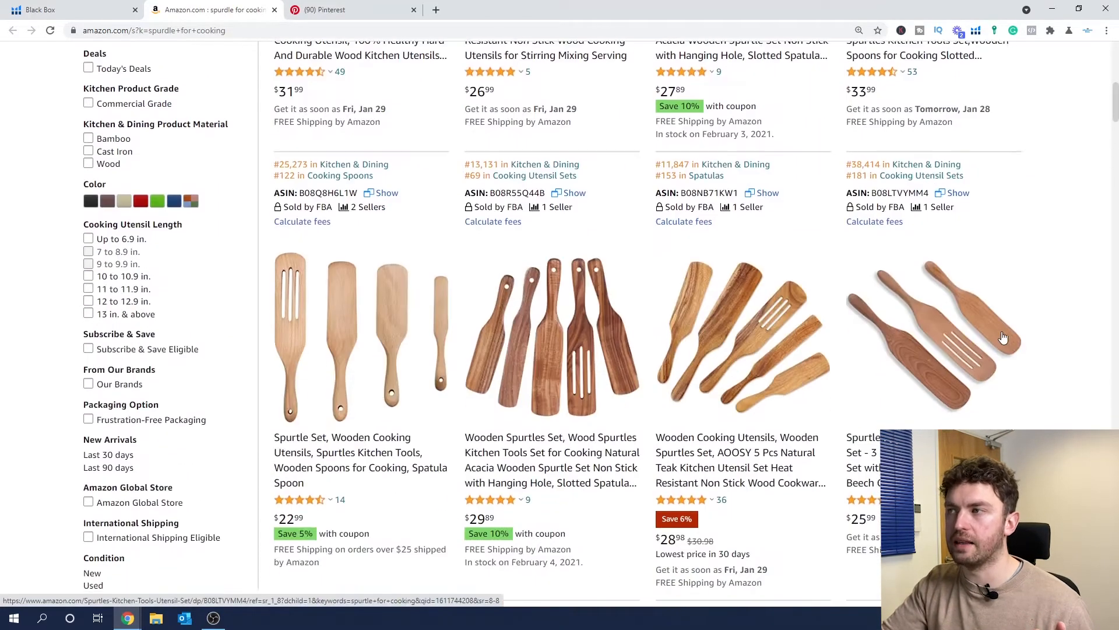
scroll(1003, 338, down, 1)
scroll(1002, 337, up, 1)
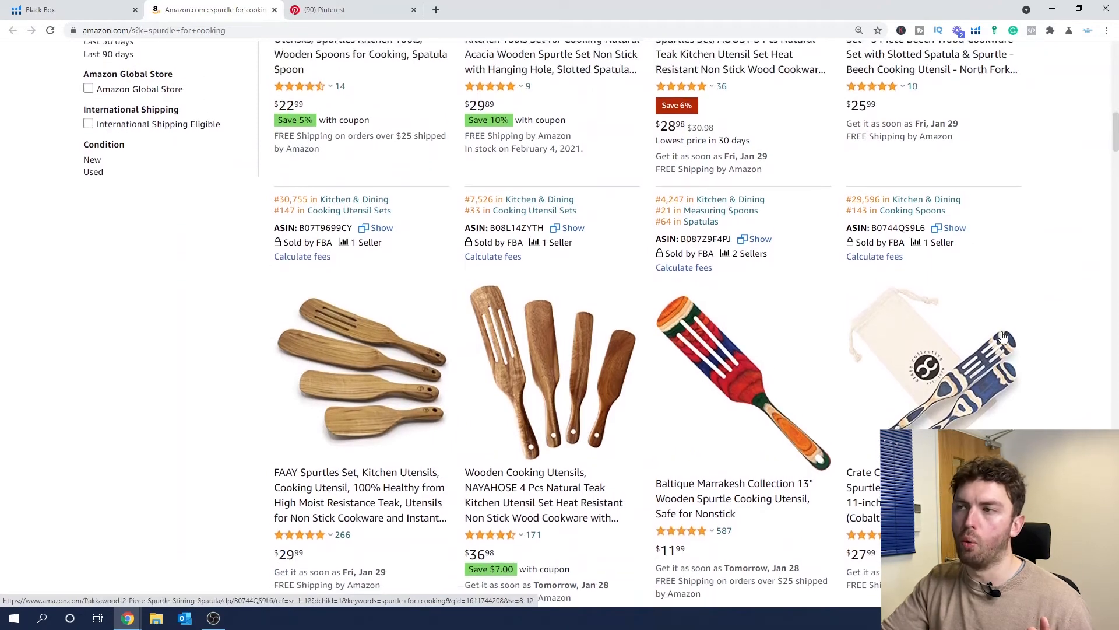
Compare the coloured Baltique and Crate Collective spurtle listings with the plain wooden ones, checking review counts and the Kitchen & Dining sales rank
scroll(1012, 337, down, 2)
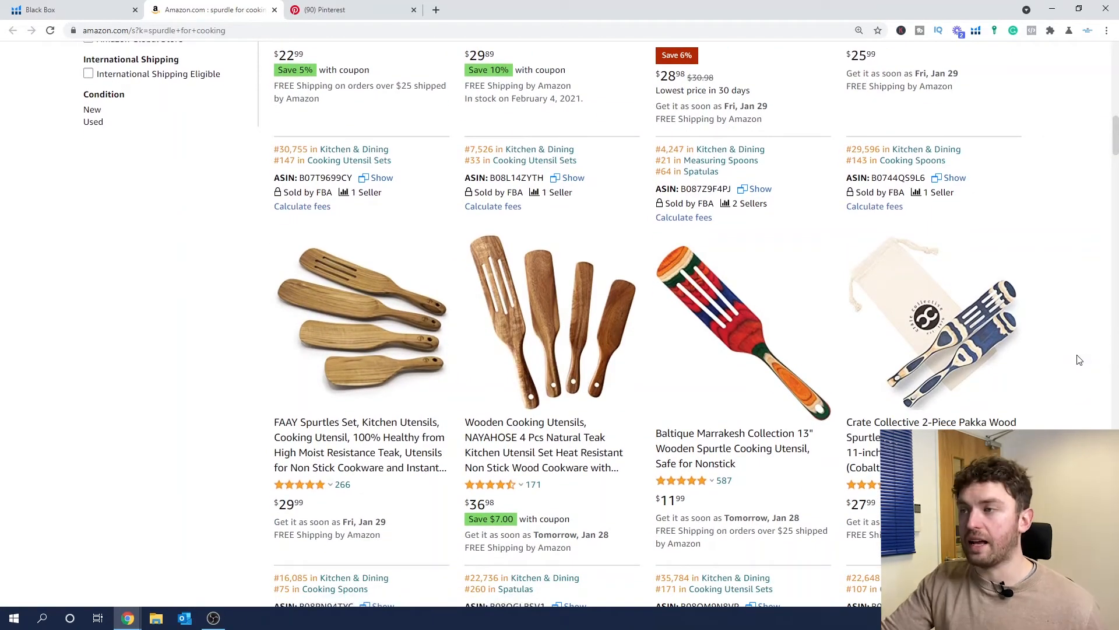
scroll(1061, 363, down, 1)
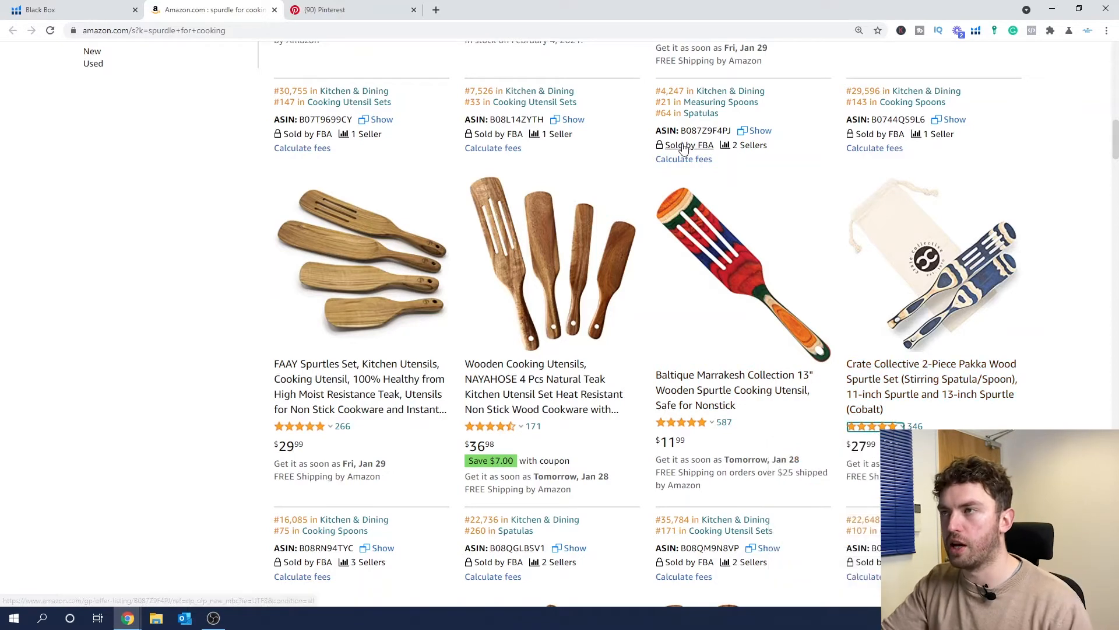
drag(657, 90, 684, 91)
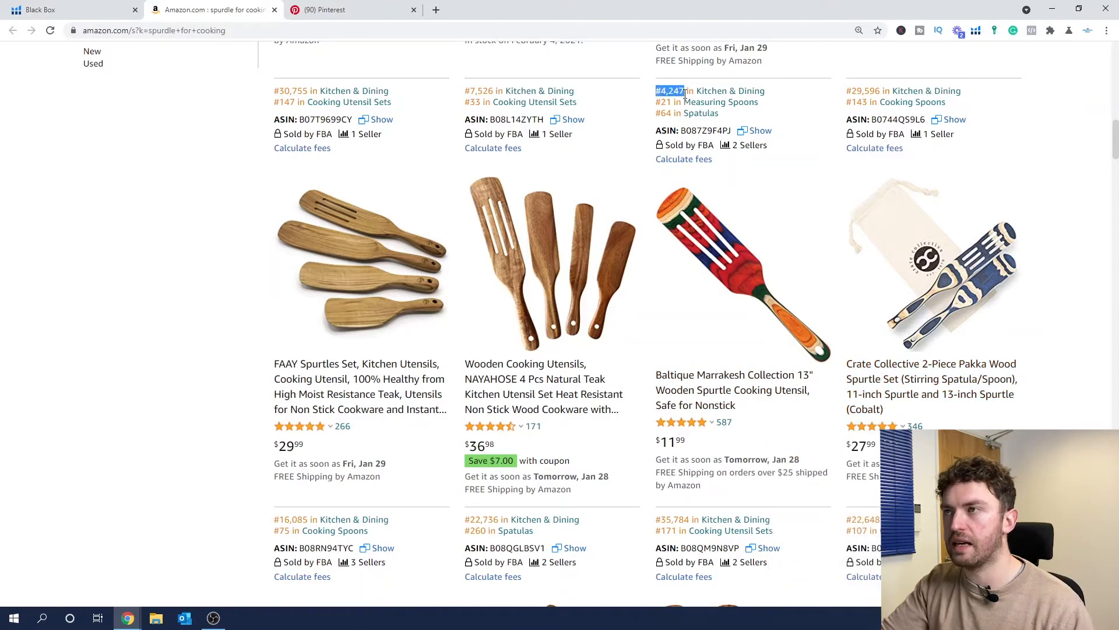
click(872, 415)
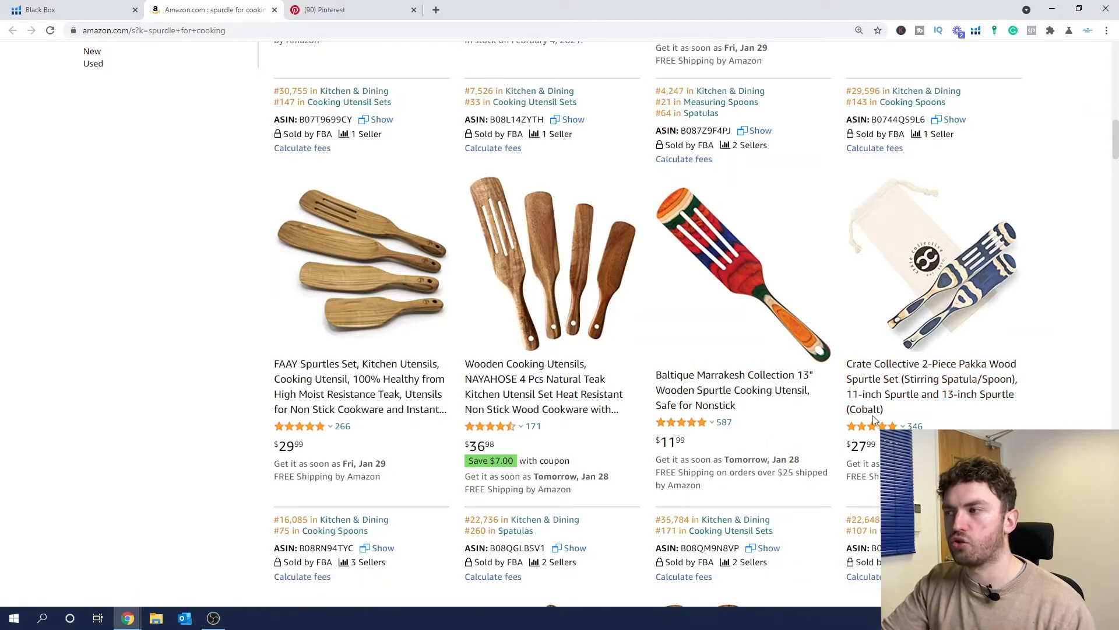
scroll(676, 371, up, 1)
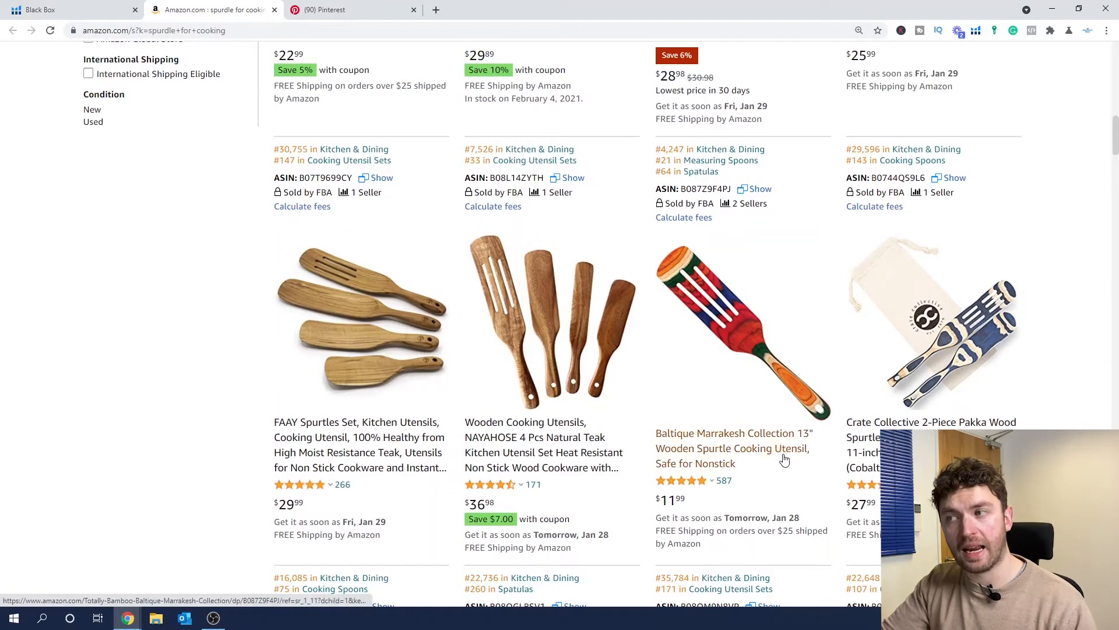
Examine the remaining spurtle listings further down the Amazon results for designs, materials and colours that differ from plain wood
scroll(871, 419, down, 2)
scroll(871, 420, down, 13)
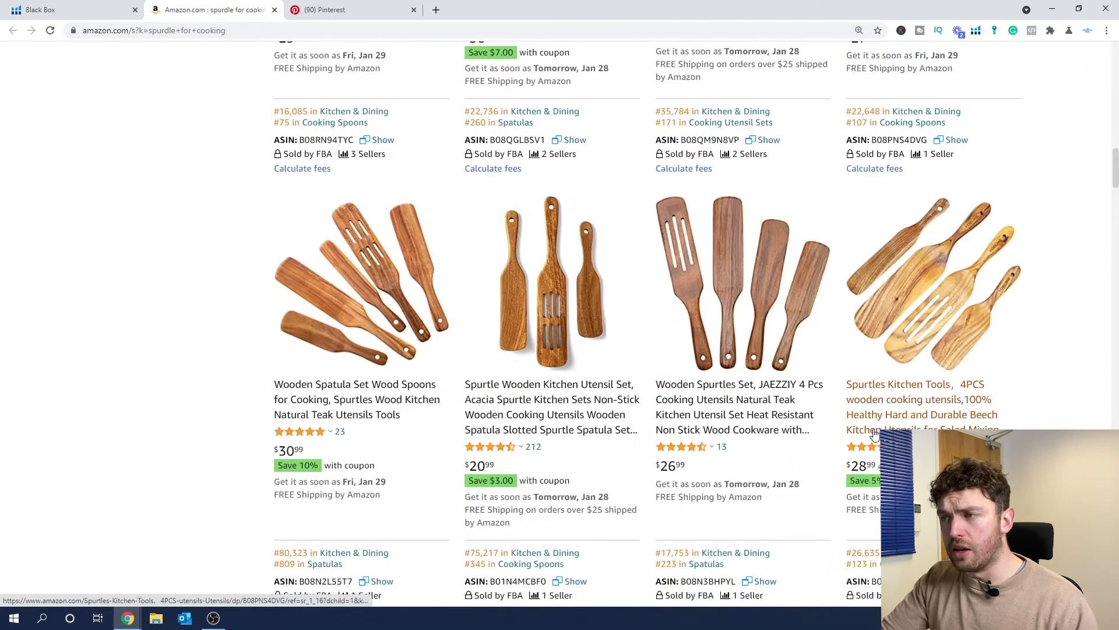
scroll(877, 436, down, 10)
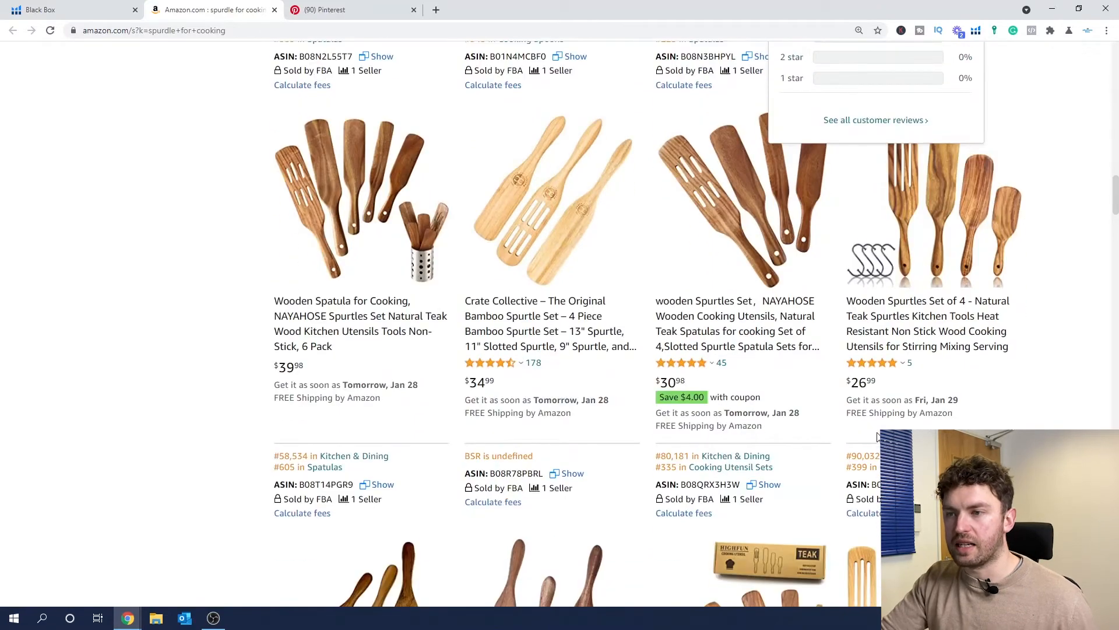
scroll(877, 439, down, 5)
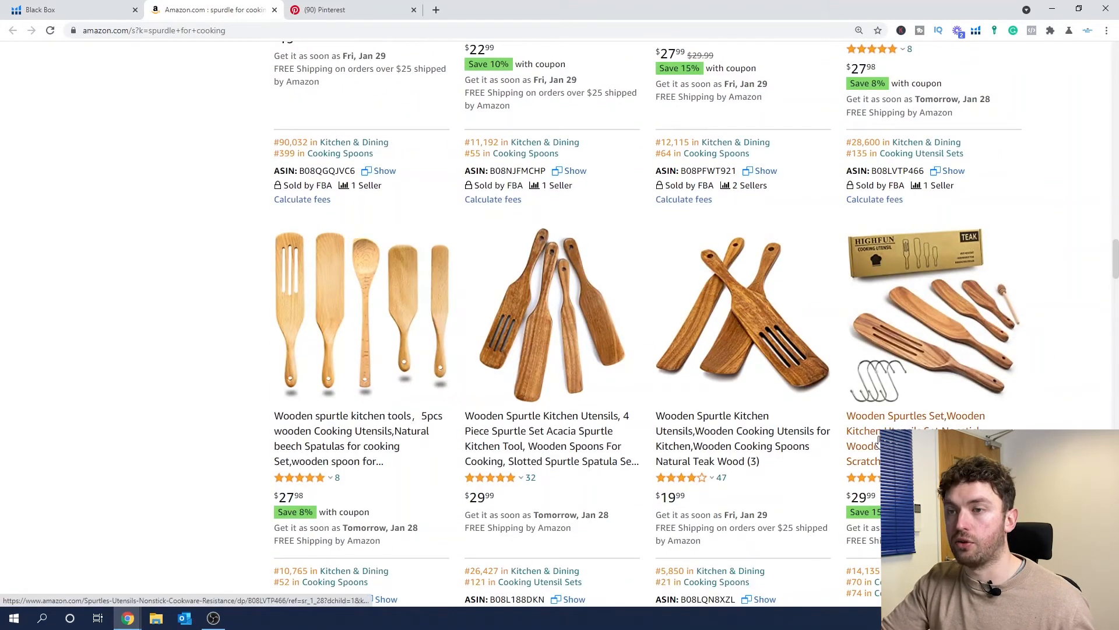
scroll(879, 439, down, 14)
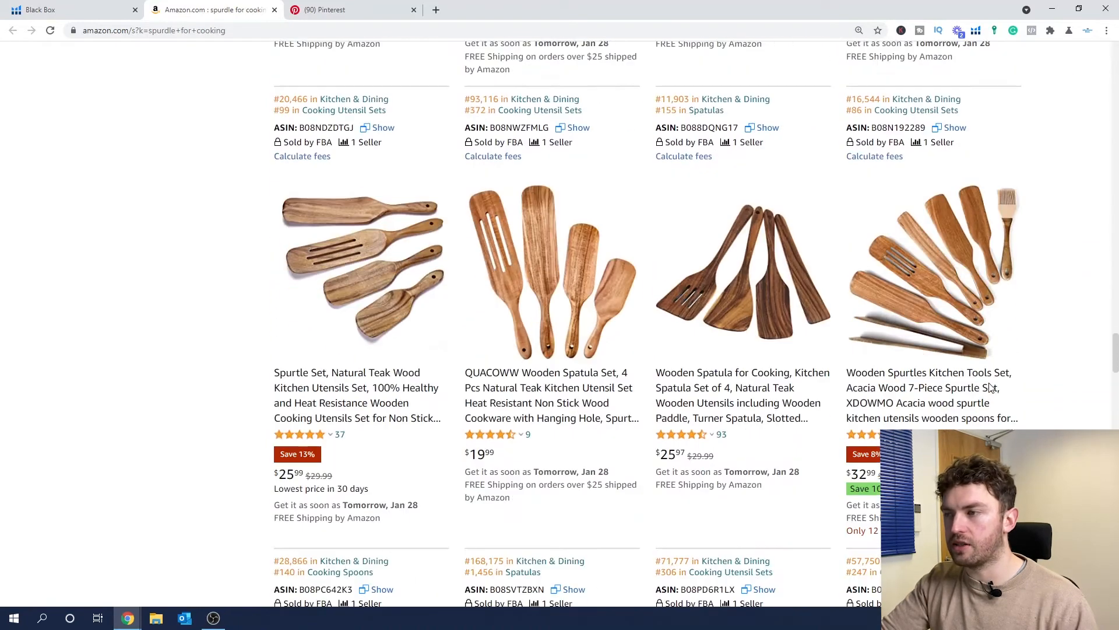
scroll(991, 387, down, 6)
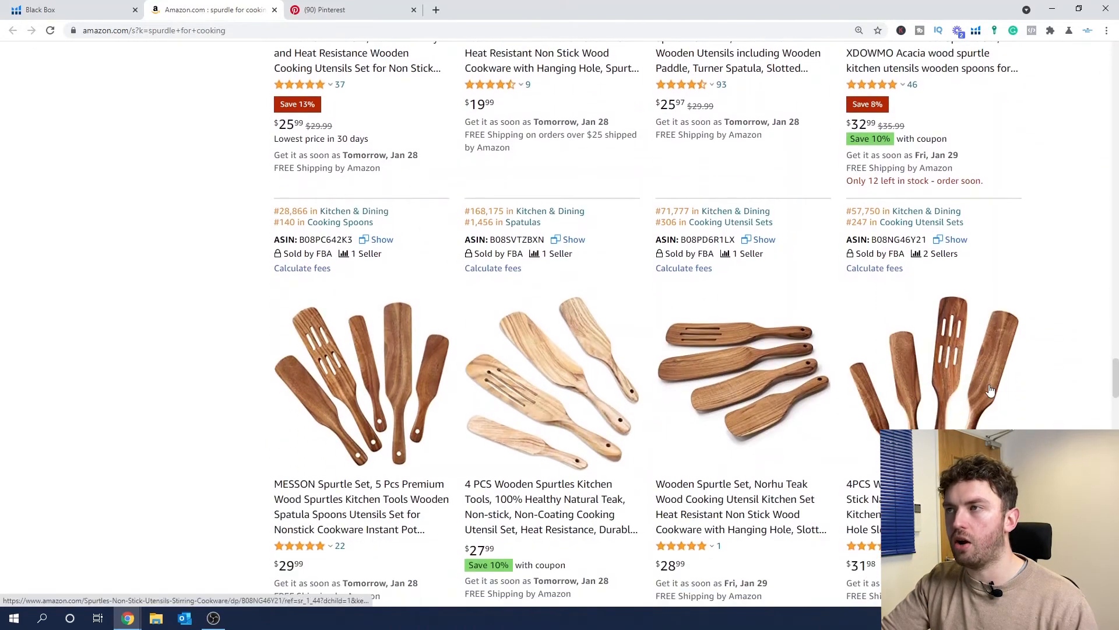
scroll(991, 389, down, 9)
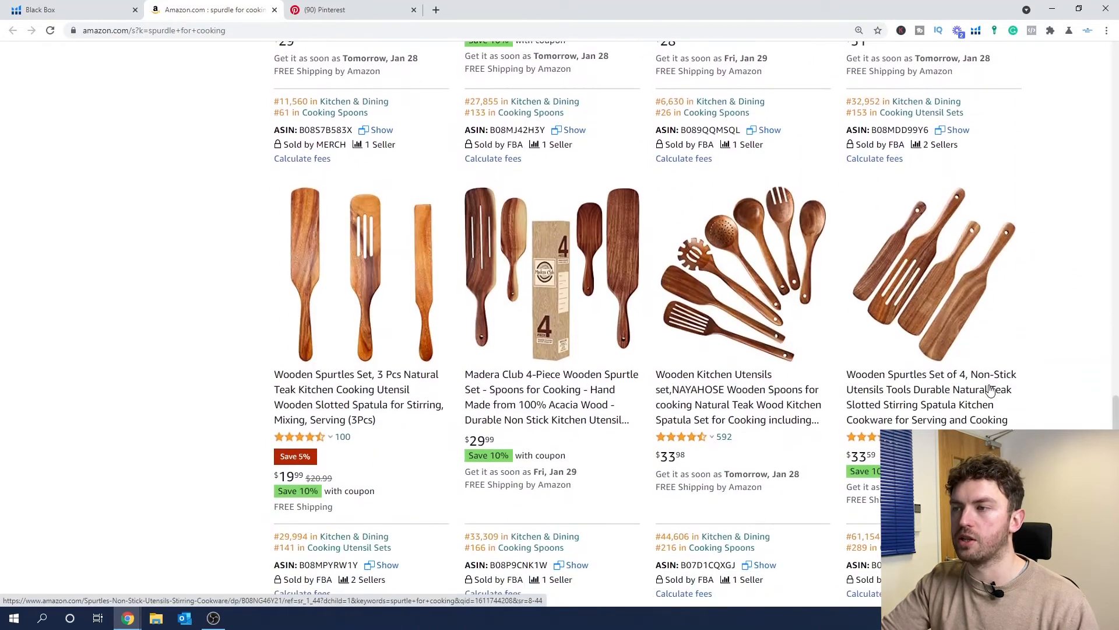
scroll(991, 390, down, 7)
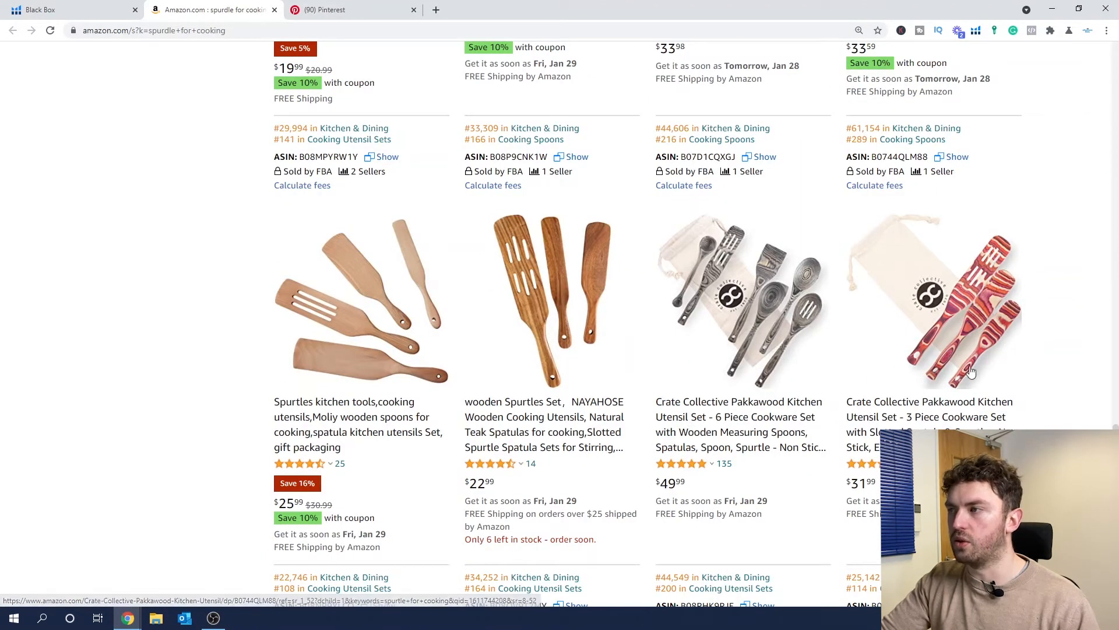
scroll(1017, 344, down, 16)
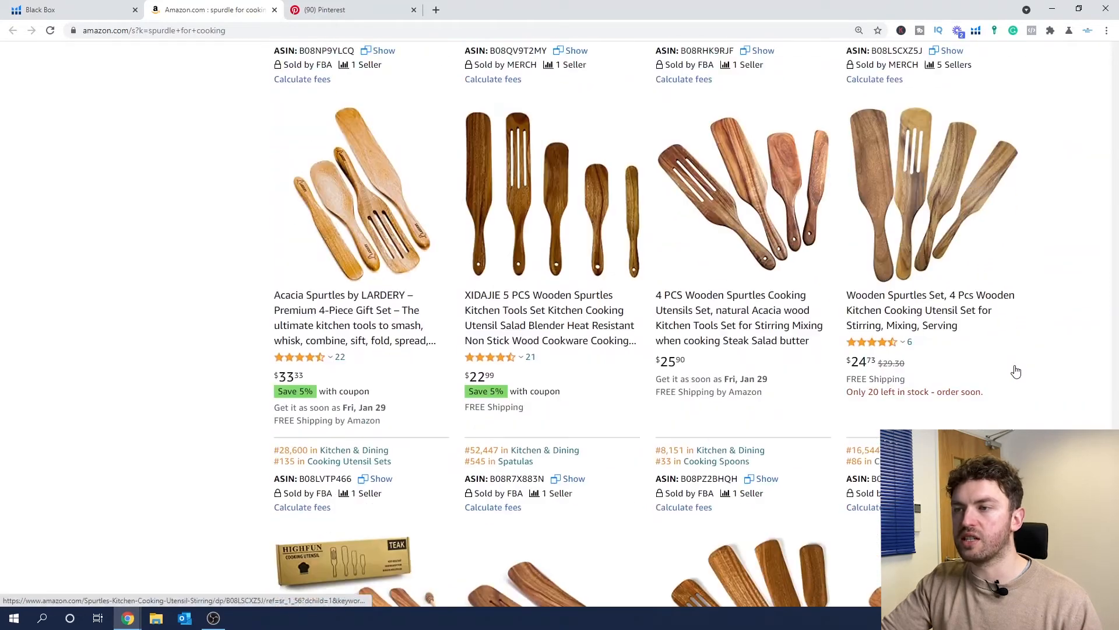
Review the spurtle listings from the red Crate Collective set back up to the coloured Baltique one, comparing how similar the products look
scroll(1014, 379, up, 15)
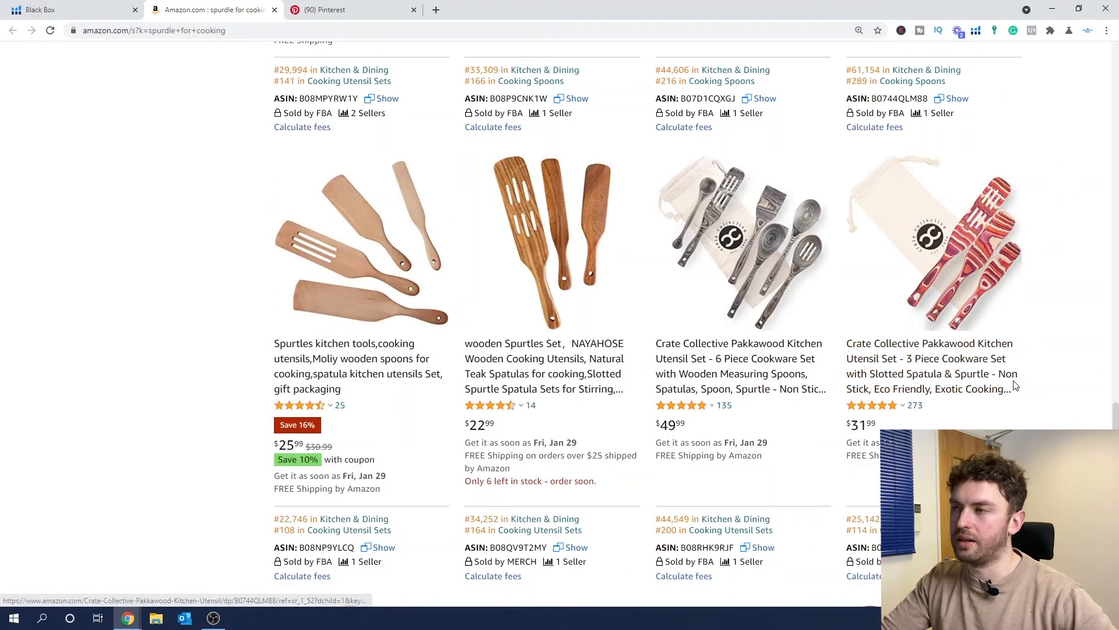
scroll(1009, 390, up, 10)
scroll(1000, 403, up, 3)
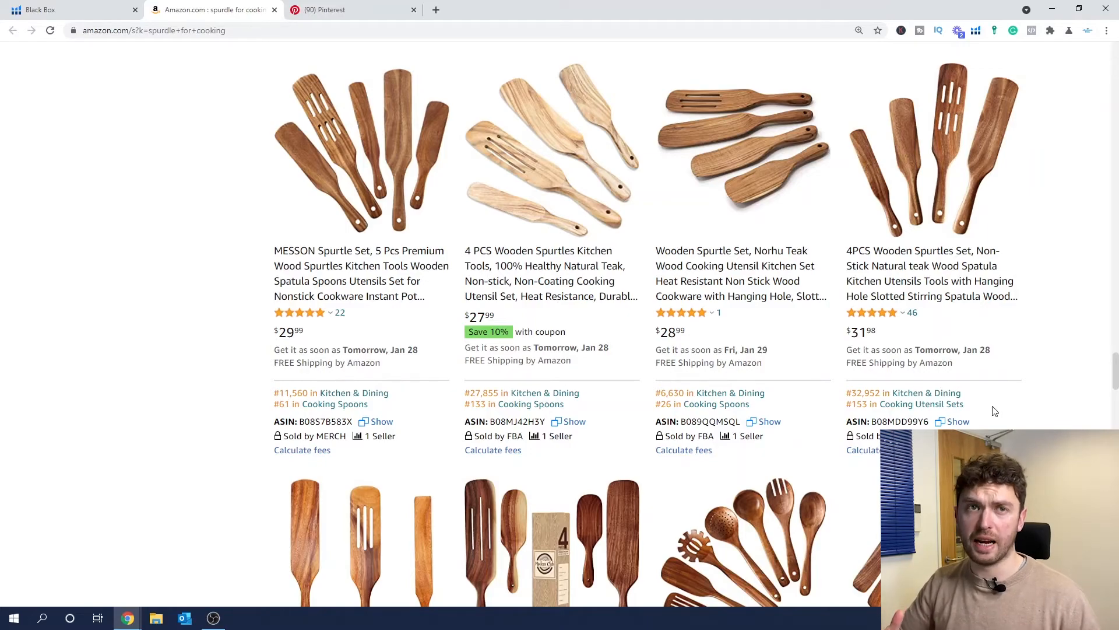
scroll(995, 408, up, 15)
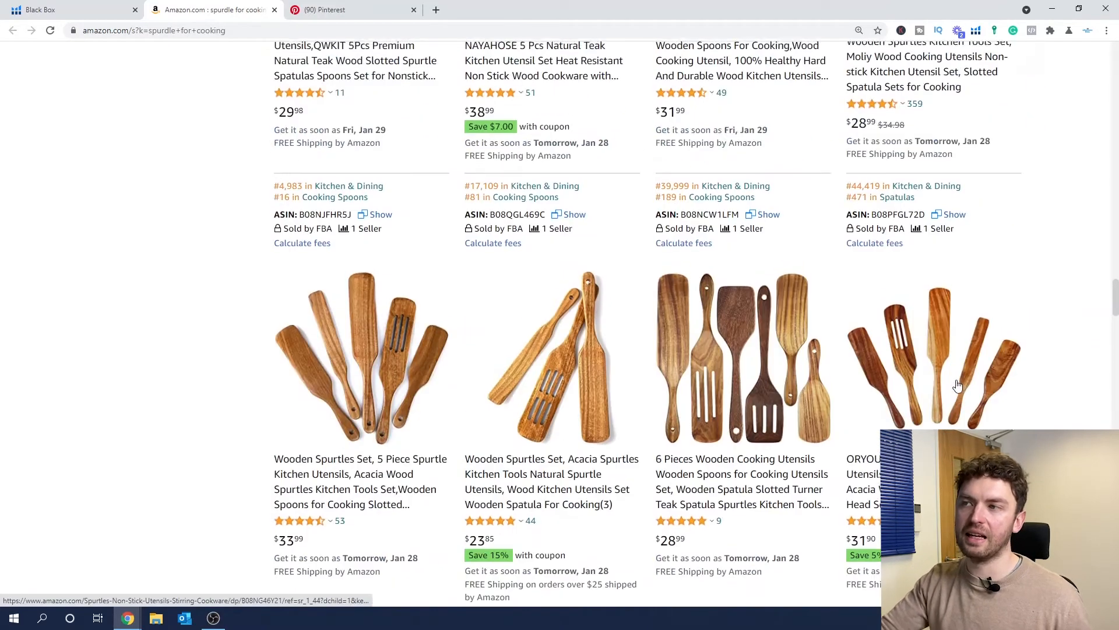
scroll(958, 385, up, 15)
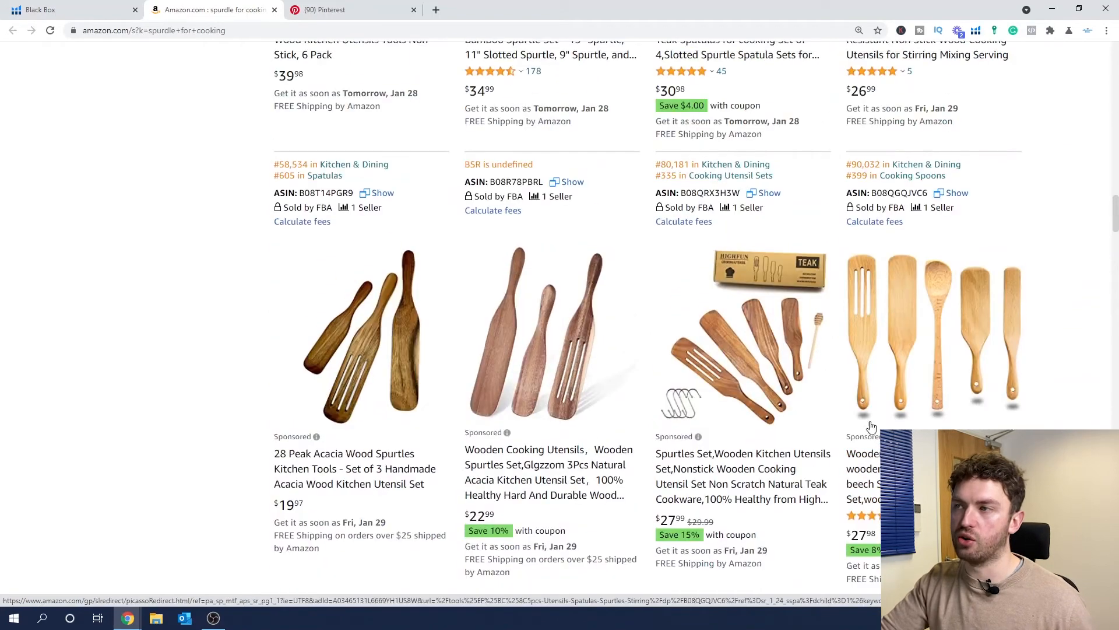
scroll(871, 426, up, 15)
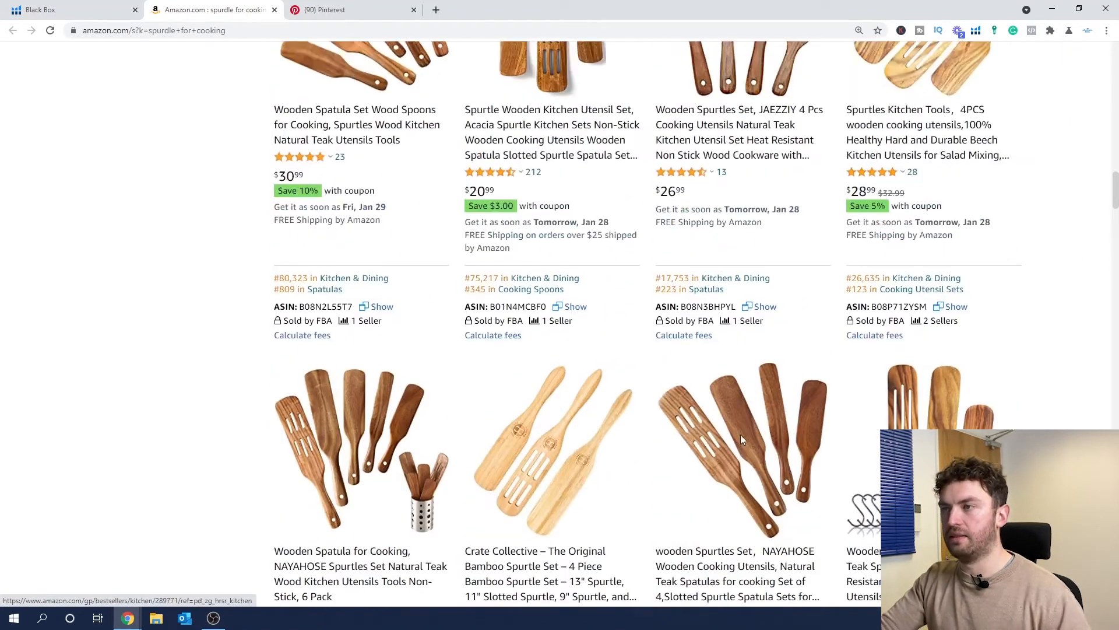
scroll(765, 388, up, 10)
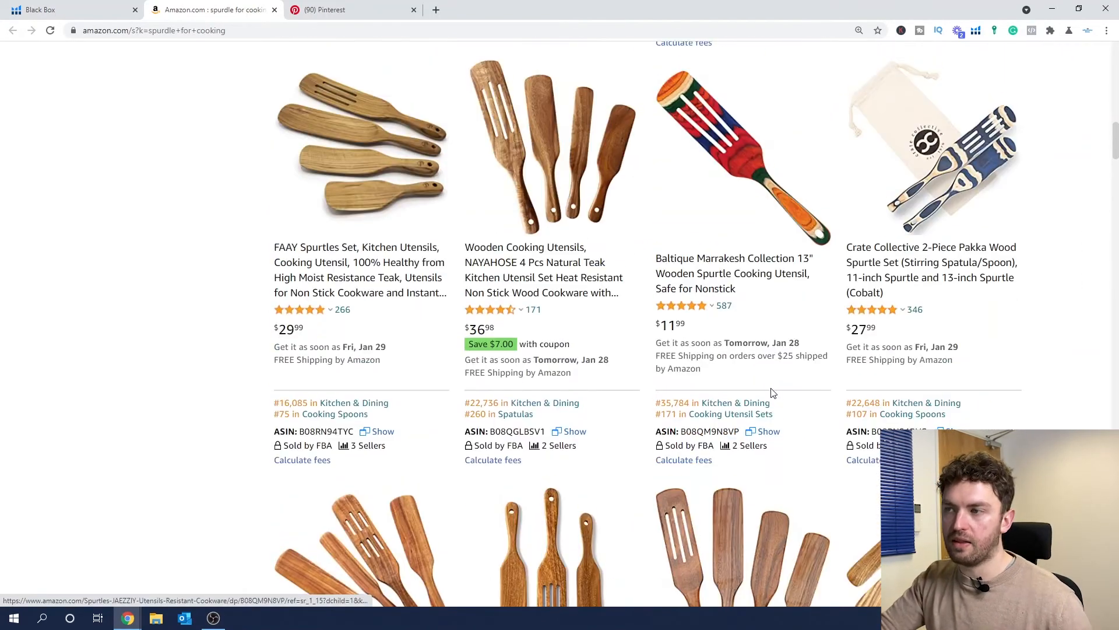
scroll(748, 315, up, 3)
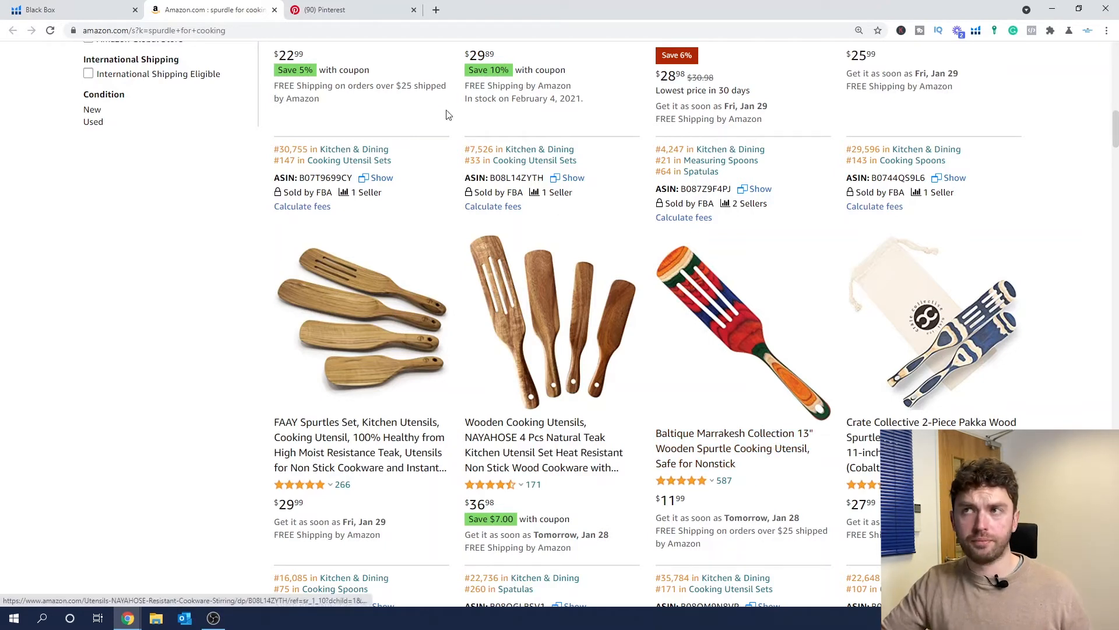
Switch to the Pinterest results for "kitchen spurdle" and examine the pins for alternative spurtle materials, colours, shapes and set designs
click(360, 16)
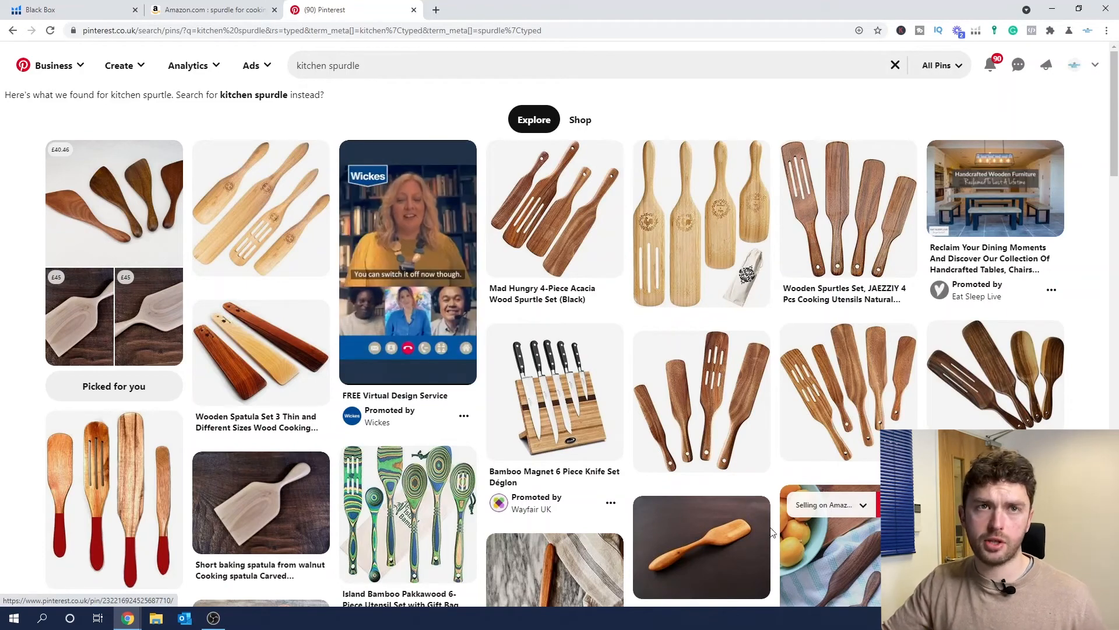
scroll(809, 333, down, 2)
scroll(809, 332, down, 4)
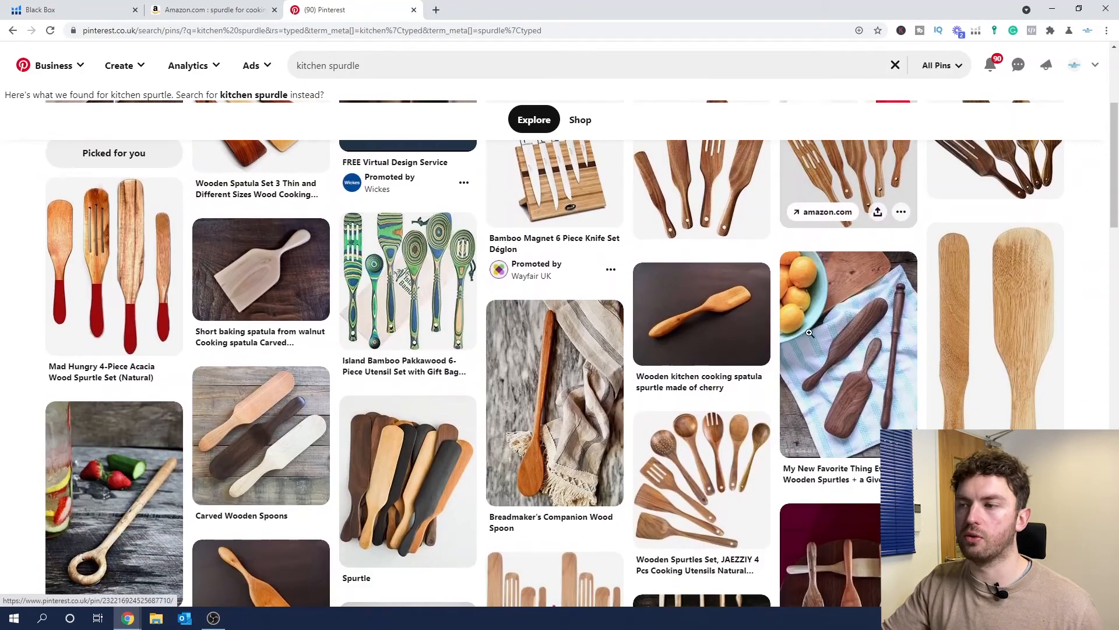
scroll(809, 333, down, 2)
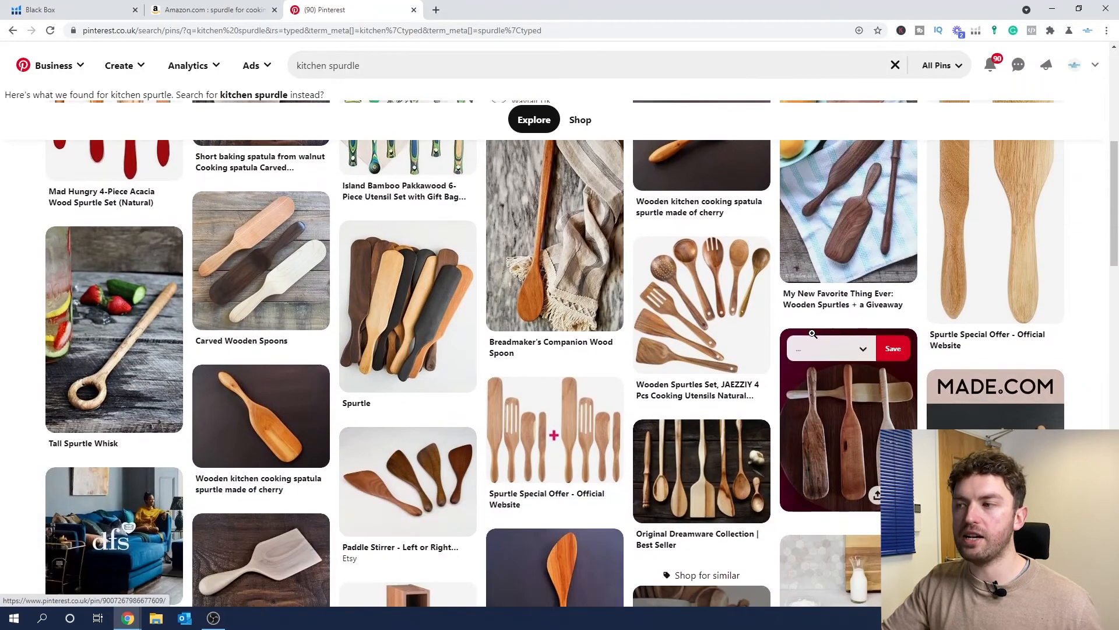
scroll(806, 344, down, 2)
scroll(806, 344, down, 4)
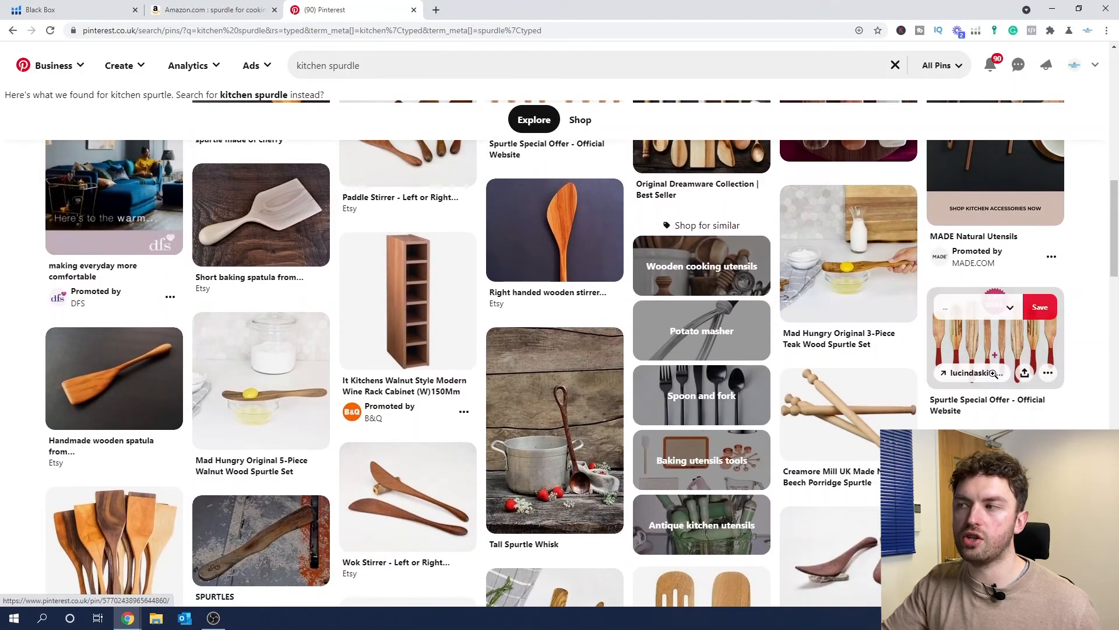
scroll(848, 460, down, 9)
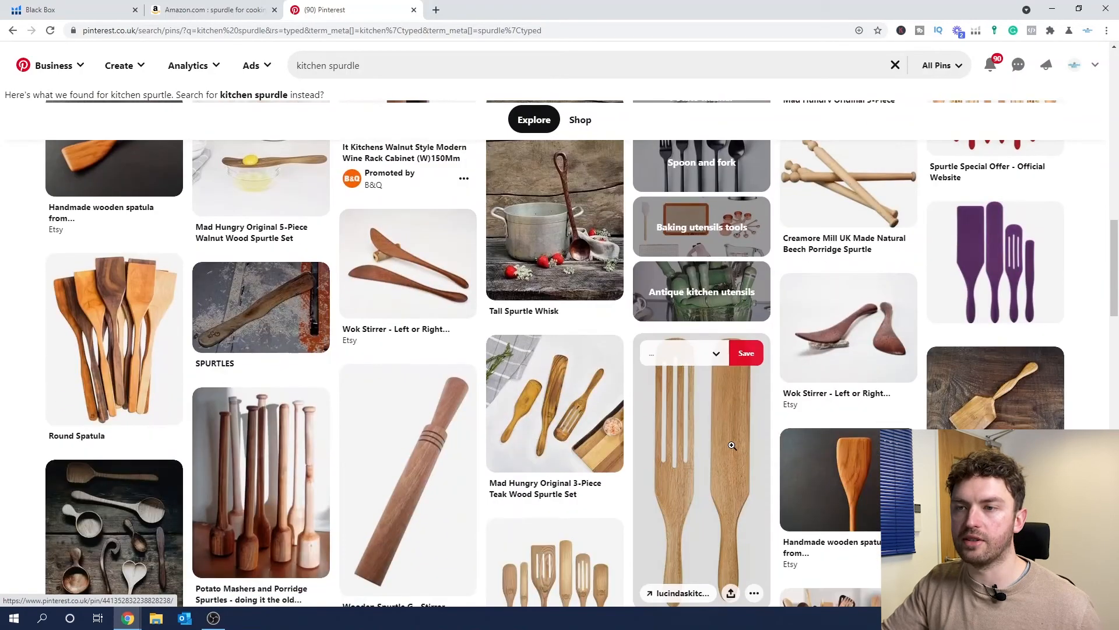
scroll(733, 451, down, 7)
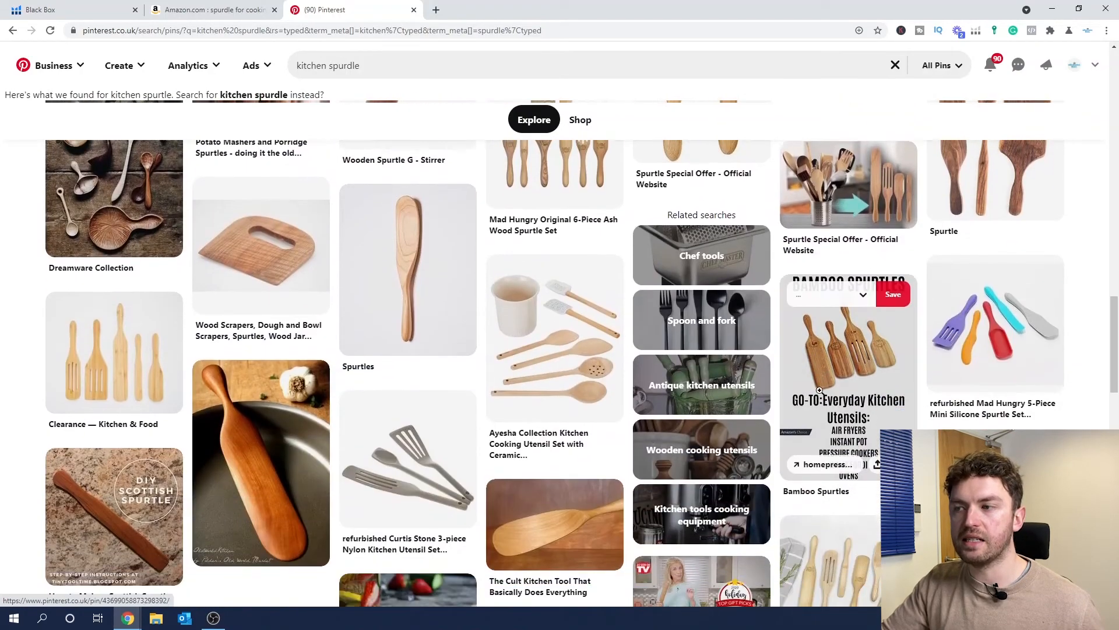
scroll(820, 391, down, 2)
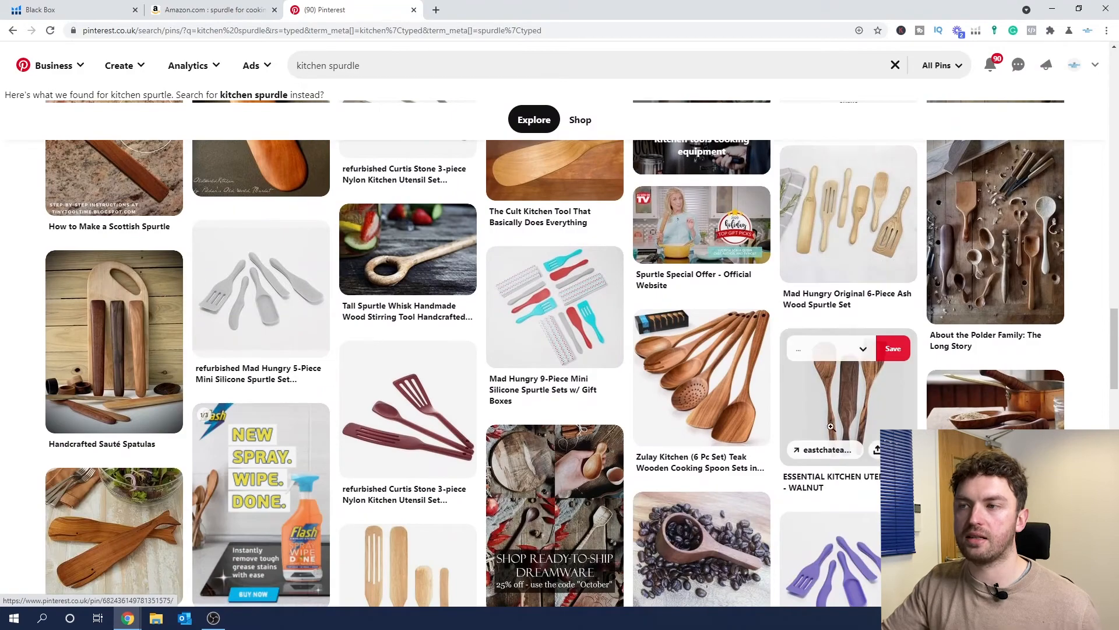
scroll(842, 524, down, 2)
scroll(840, 517, down, 4)
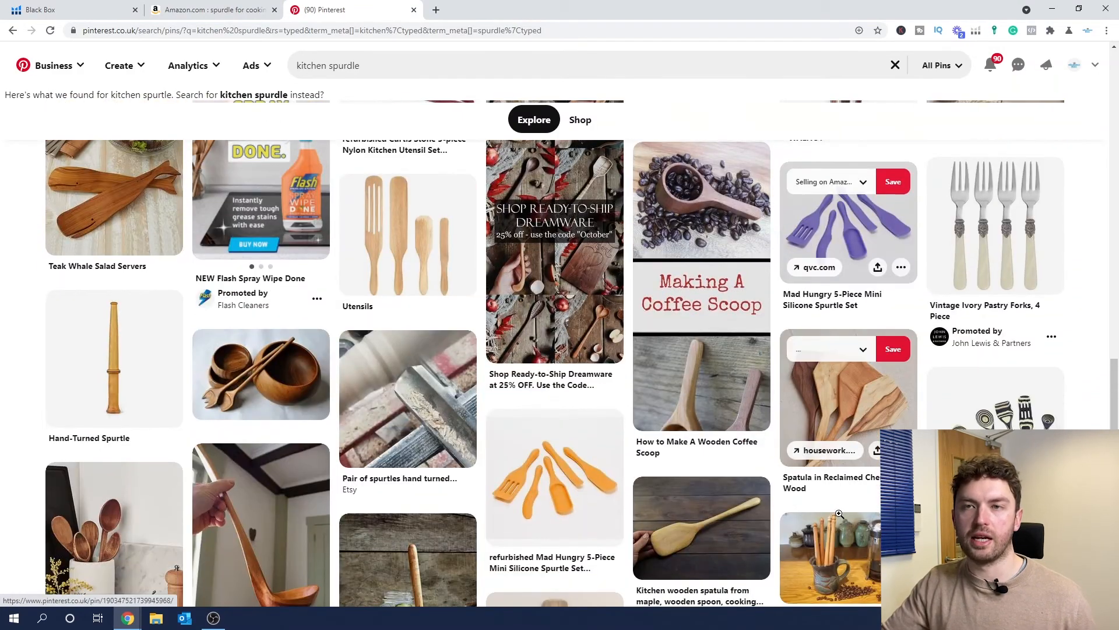
scroll(839, 515, up, 5)
scroll(839, 514, up, 10)
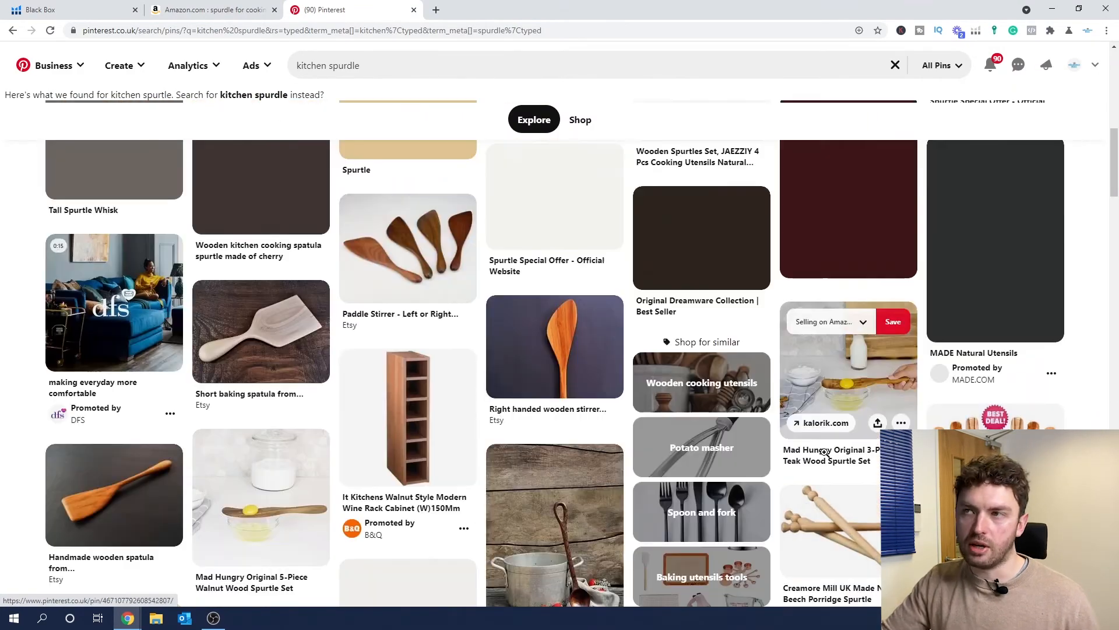
scroll(823, 459, up, 2)
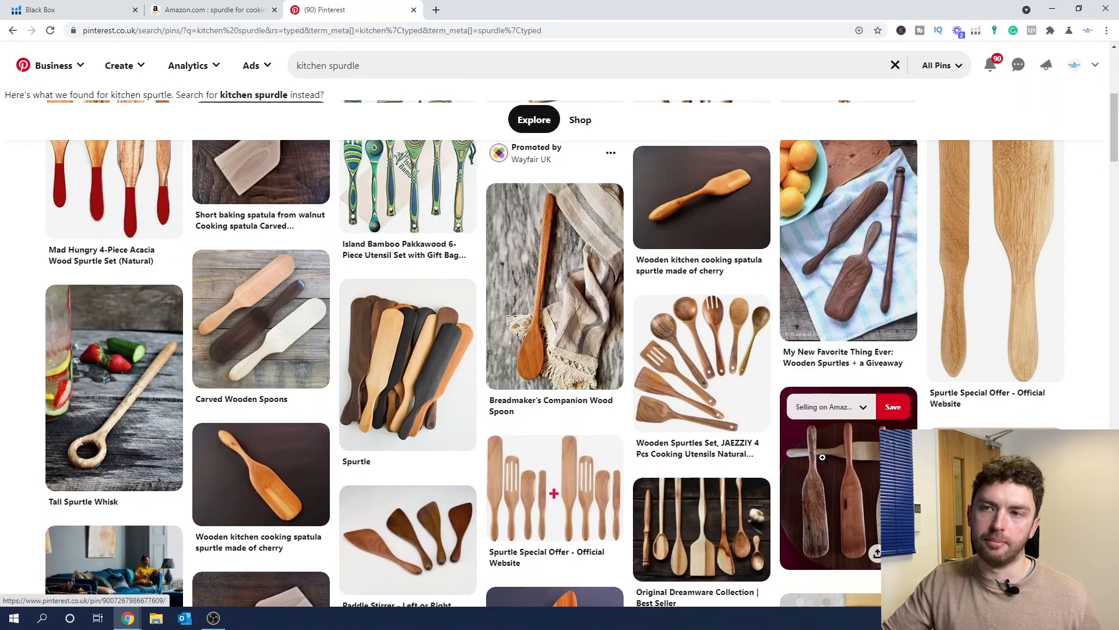
scroll(823, 459, up, 4)
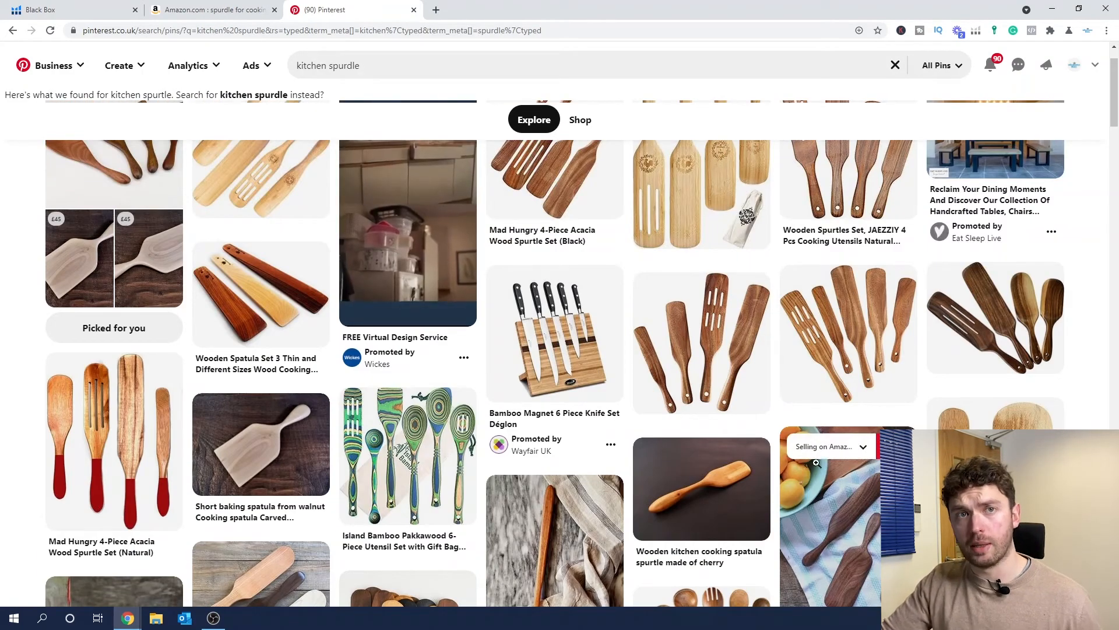
scroll(819, 466, up, 1)
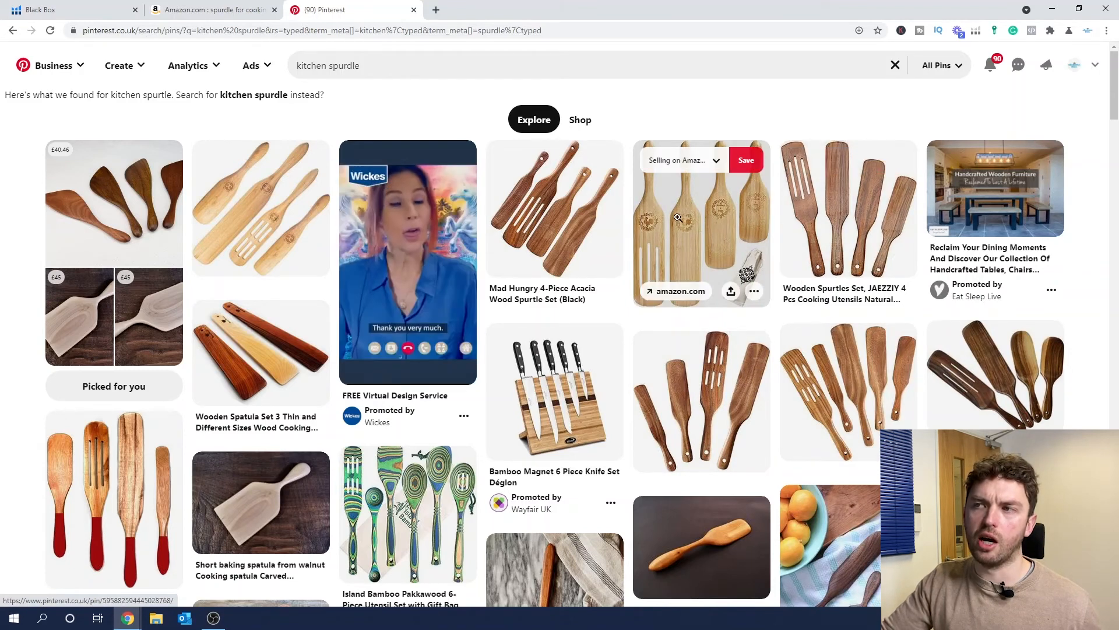
Return to the Amazon results for "spurdle for cooking" and run Helium 10's Xray product research on them
click(229, 14)
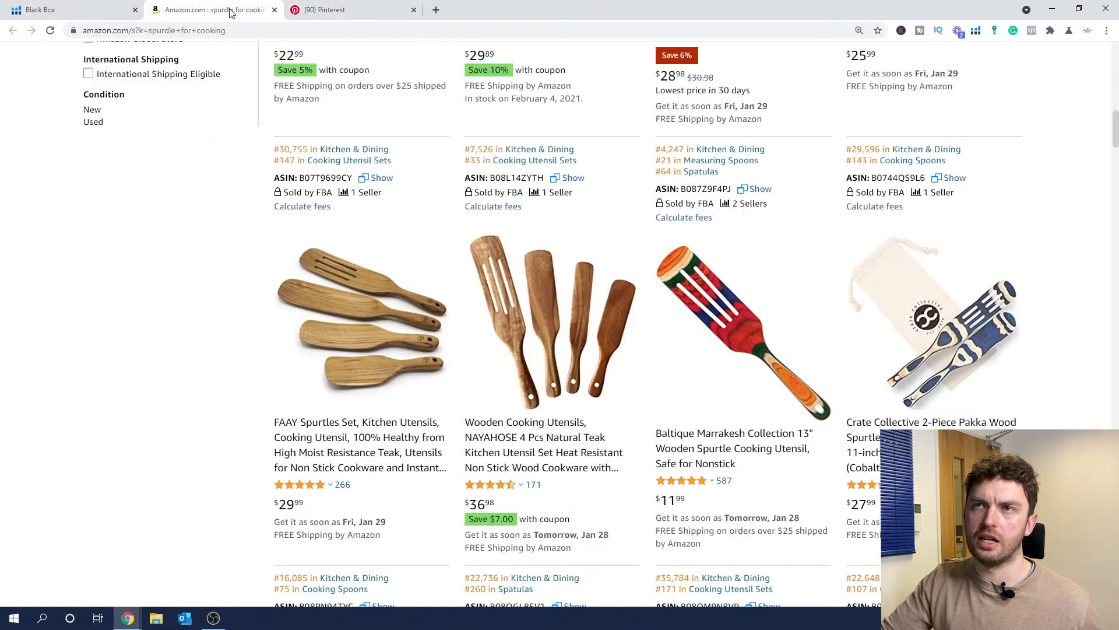
scroll(525, 327, up, 12)
scroll(642, 455, down, 5)
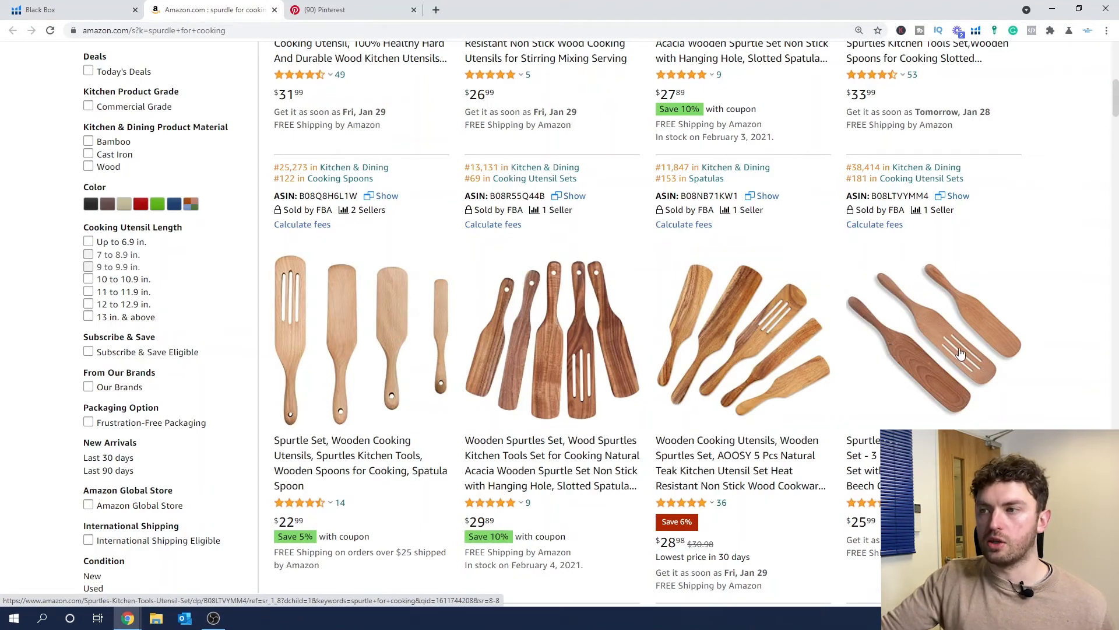
click(976, 30)
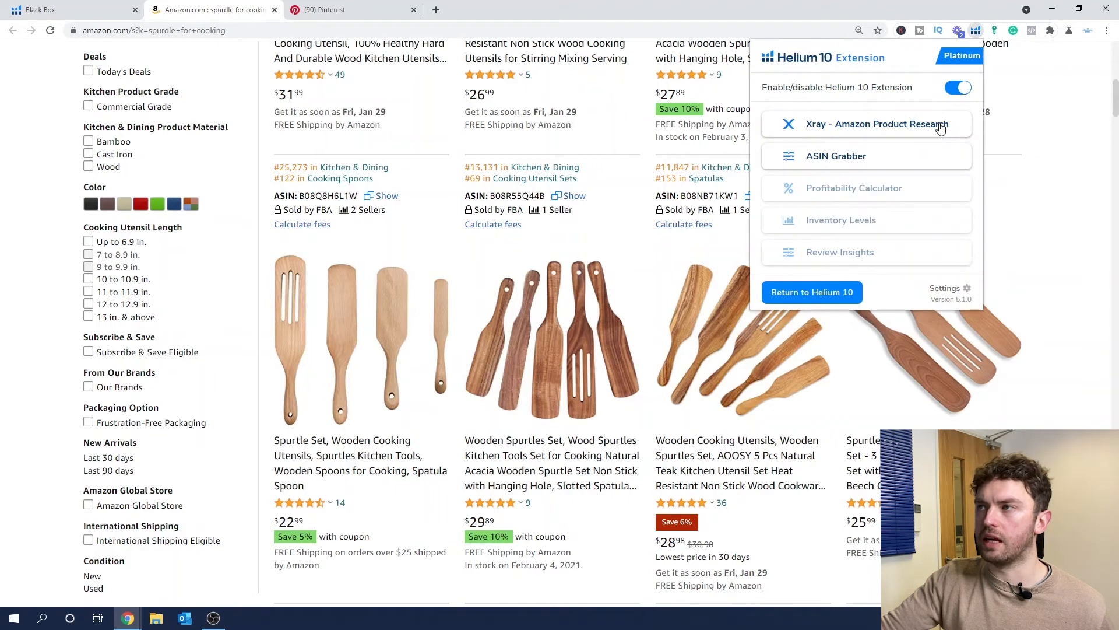
click(939, 126)
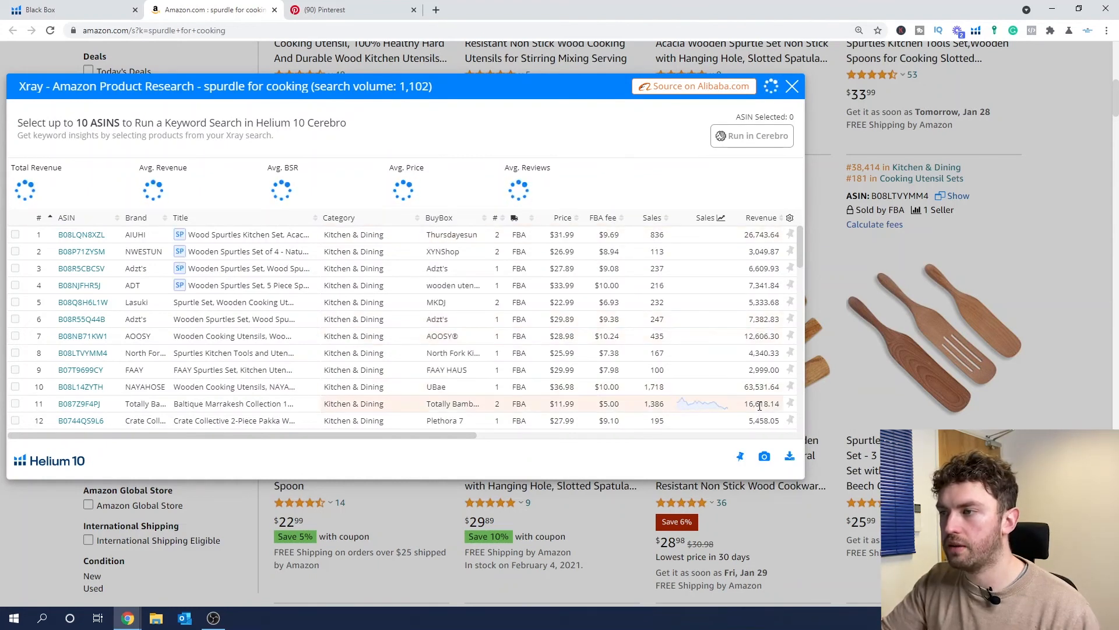
Examine the monthly sales, sales trends and revenue of the spurtle listings in the Xray table
scroll(757, 392, down, 2)
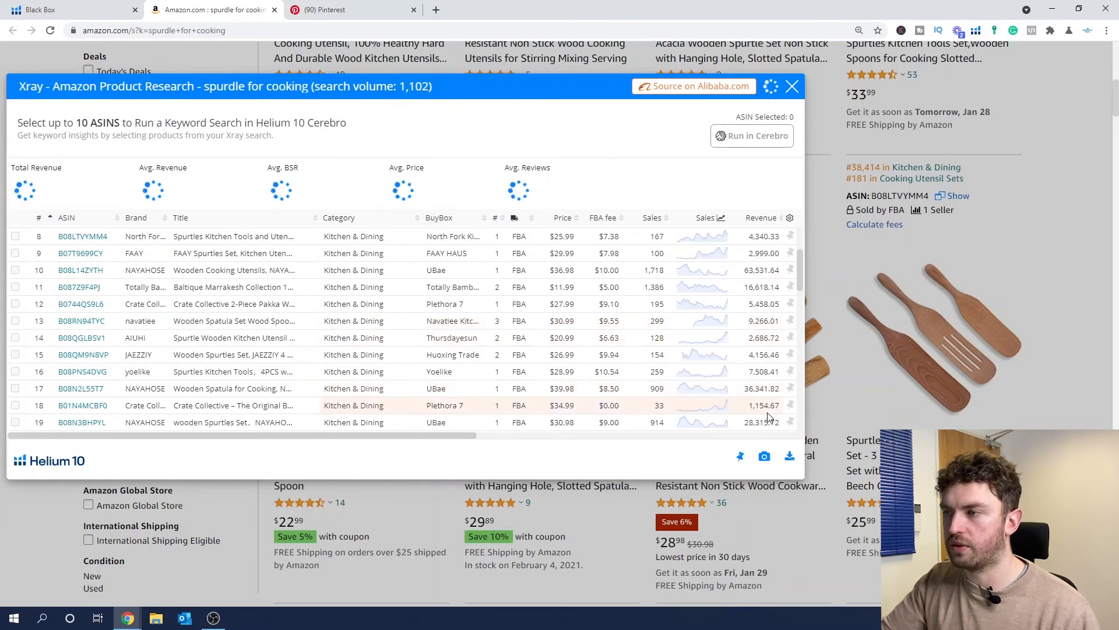
scroll(743, 349, up, 2)
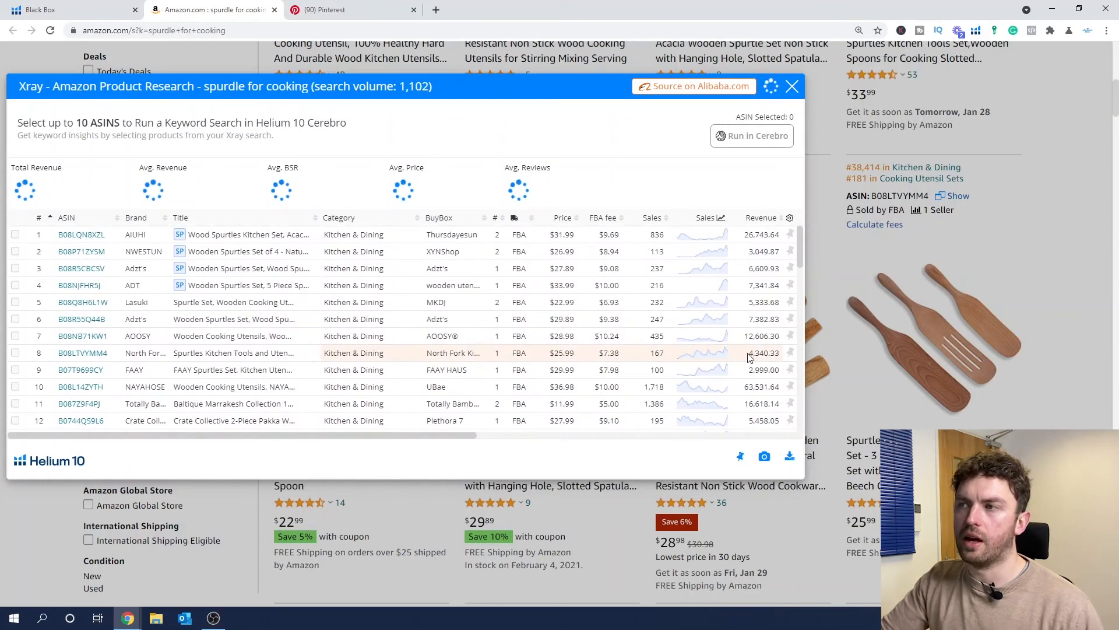